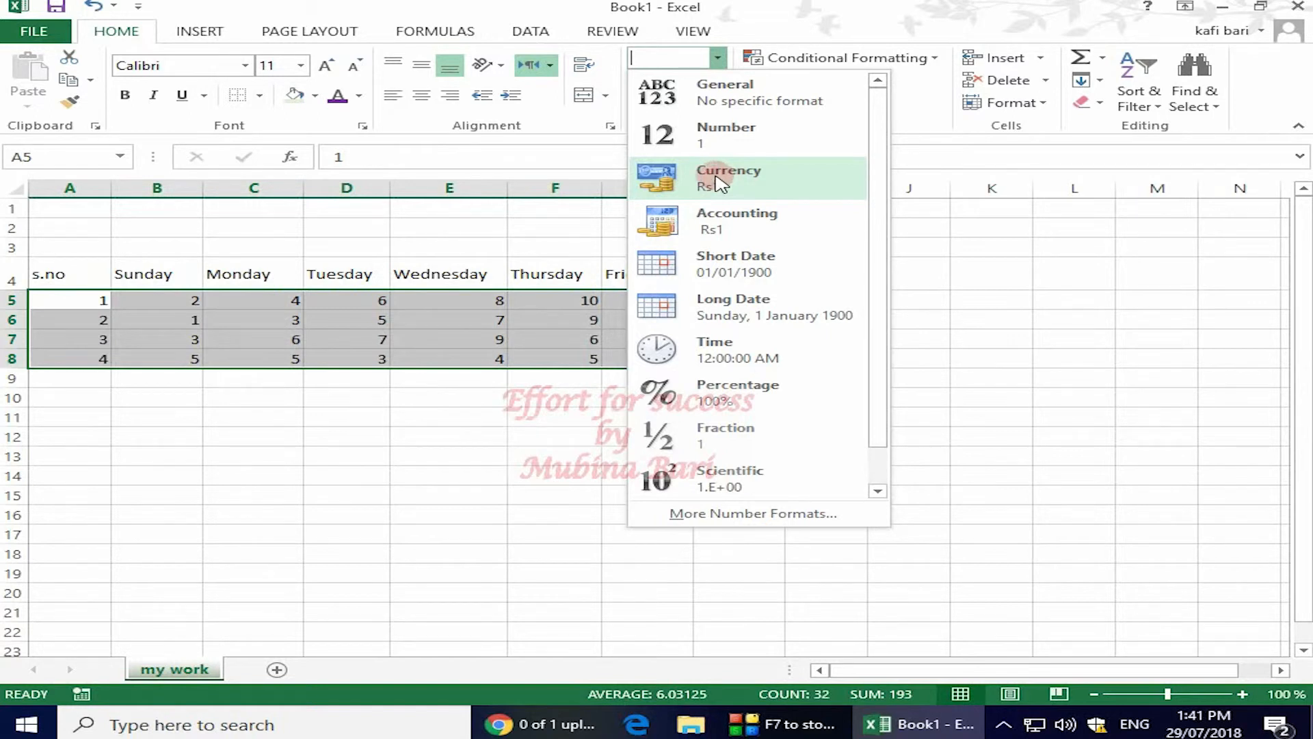
# Apply the Currency number format to the table values in A5:H8.
pyautogui.click(720, 184)
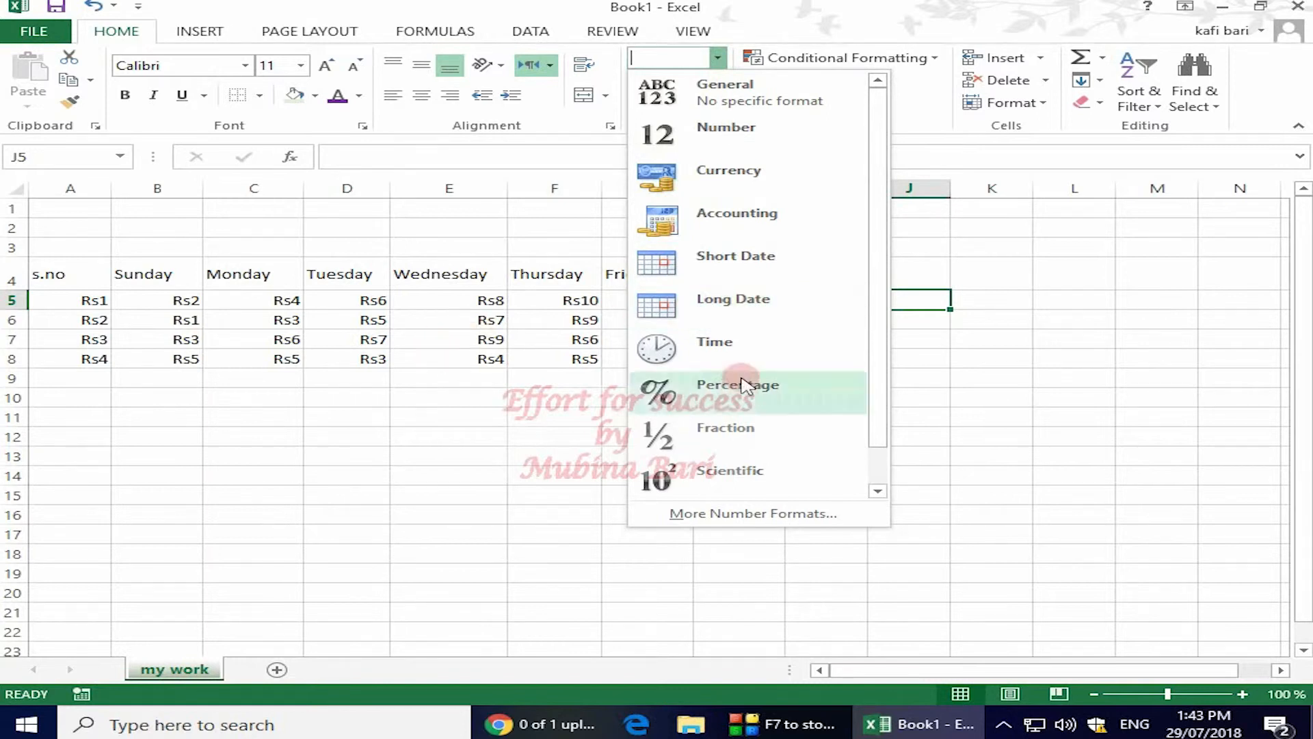
pyautogui.press('Escape')
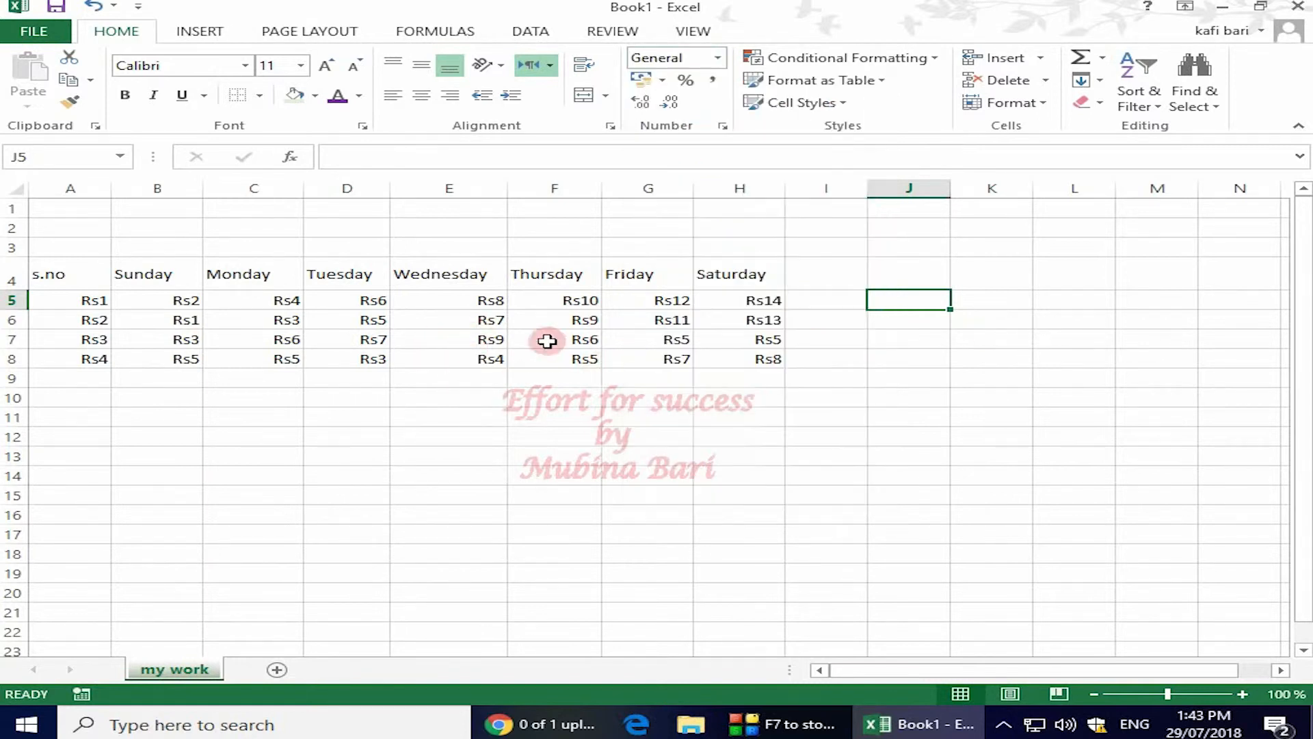
pyautogui.press('Down')
pyautogui.press('Down')
pyautogui.press('Down')
# Format the last Saturday value, H8, as a Short Date and widen column H until the date fits.
pyautogui.click(768, 360)
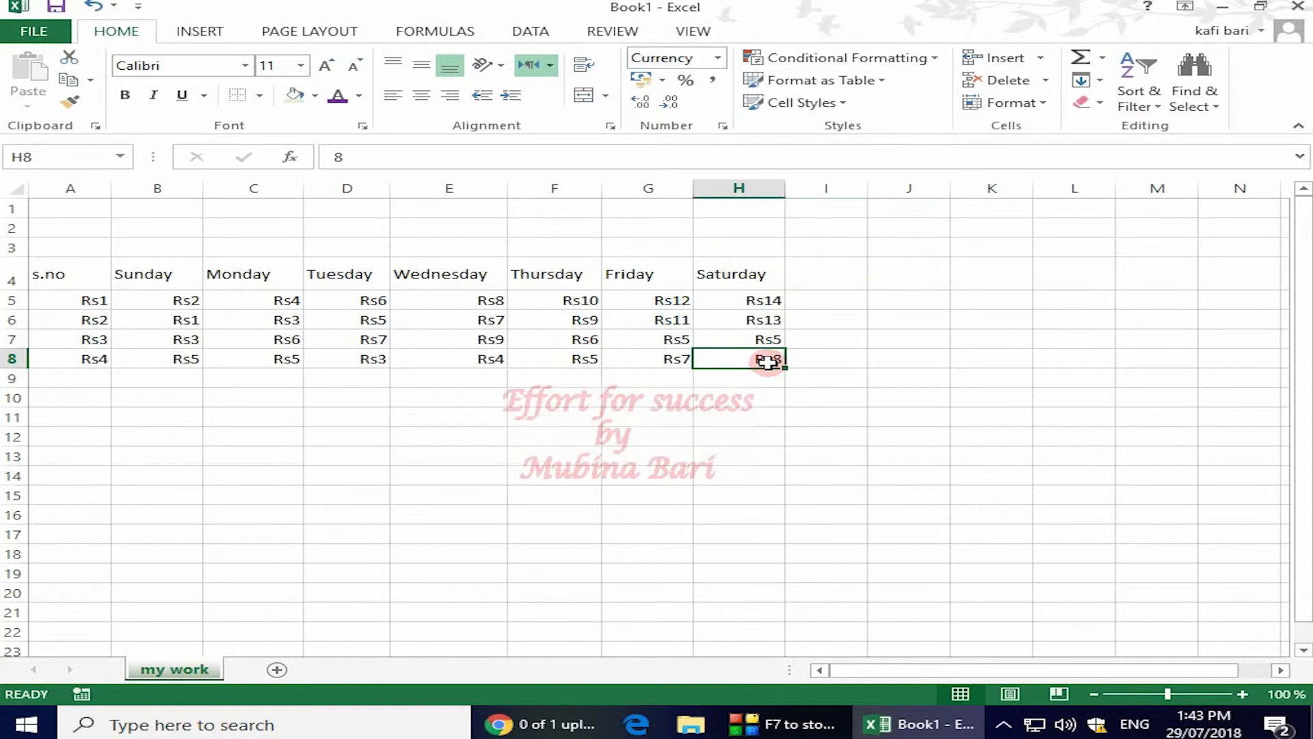
pyautogui.click(780, 58)
pyautogui.click(717, 60)
pyautogui.click(725, 273)
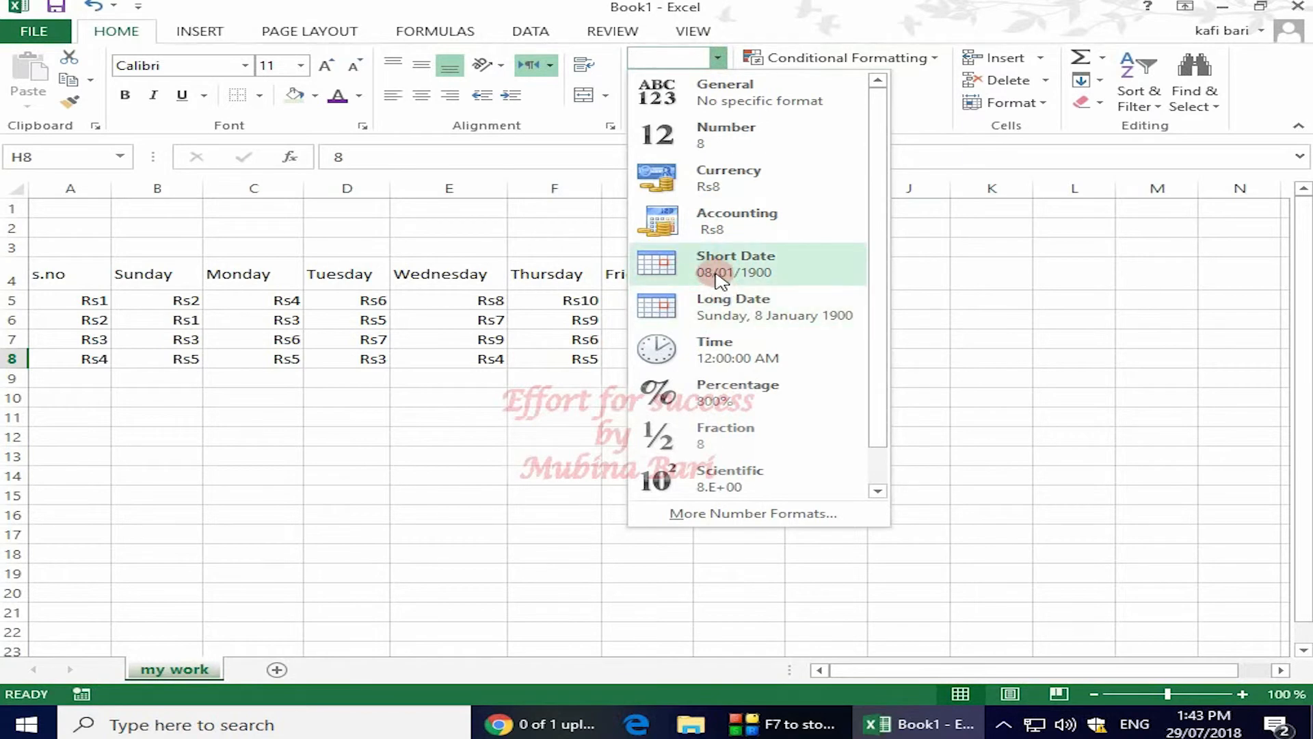
pyautogui.click(719, 277)
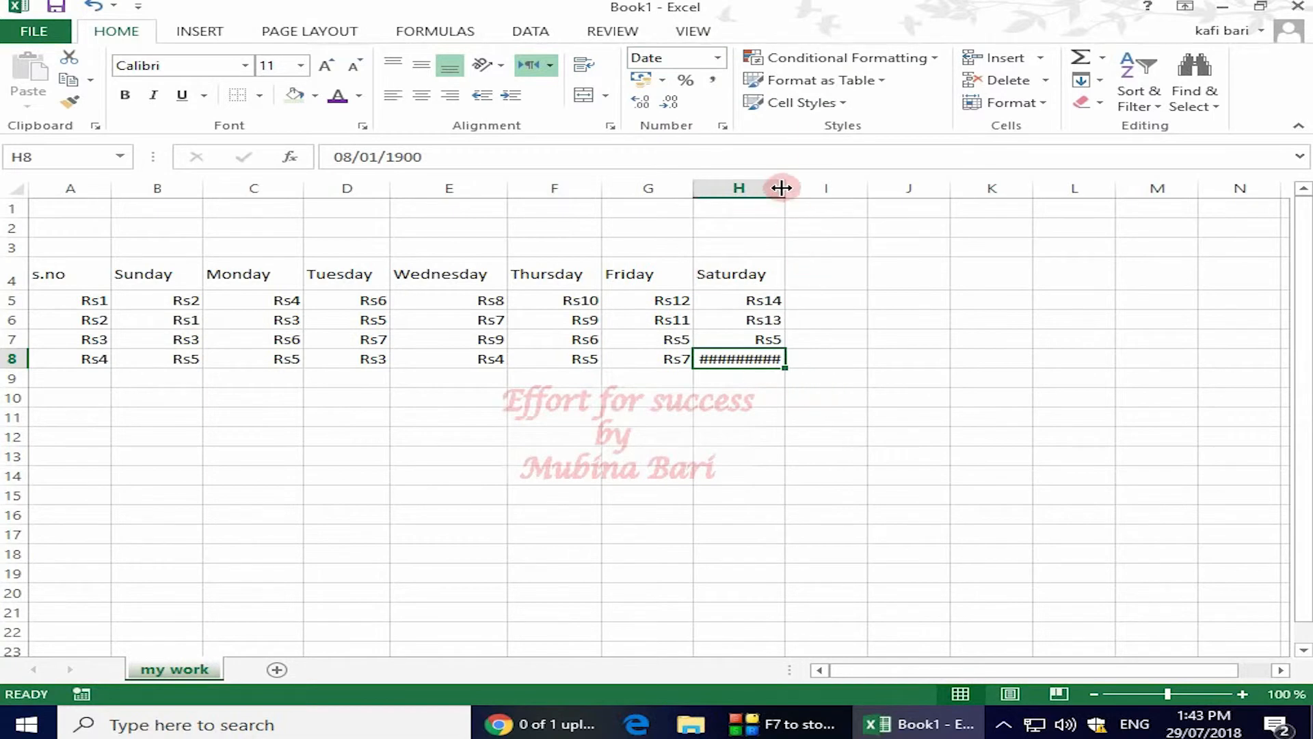
pyautogui.moveTo(784, 186); pyautogui.dragTo(839, 197)
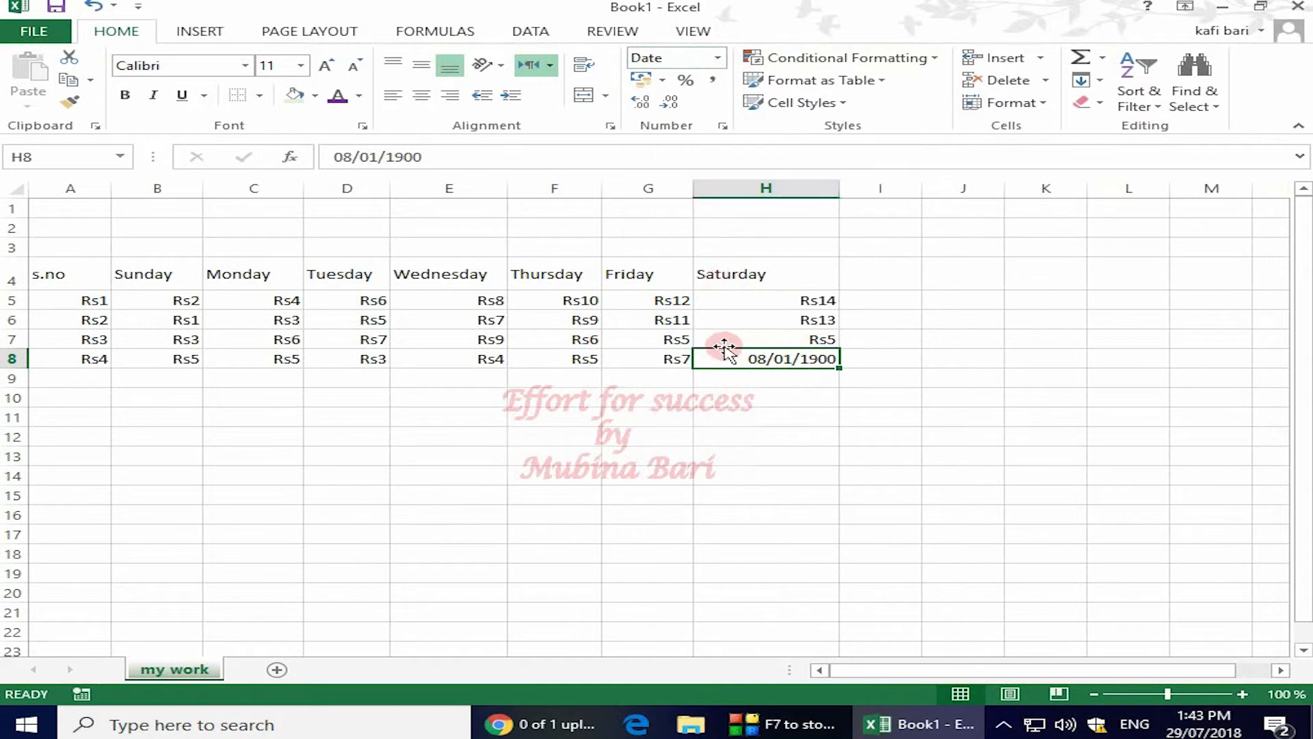
# Change H8 to the Long Date format and widen column H further to fit the full date.
pyautogui.click(717, 58)
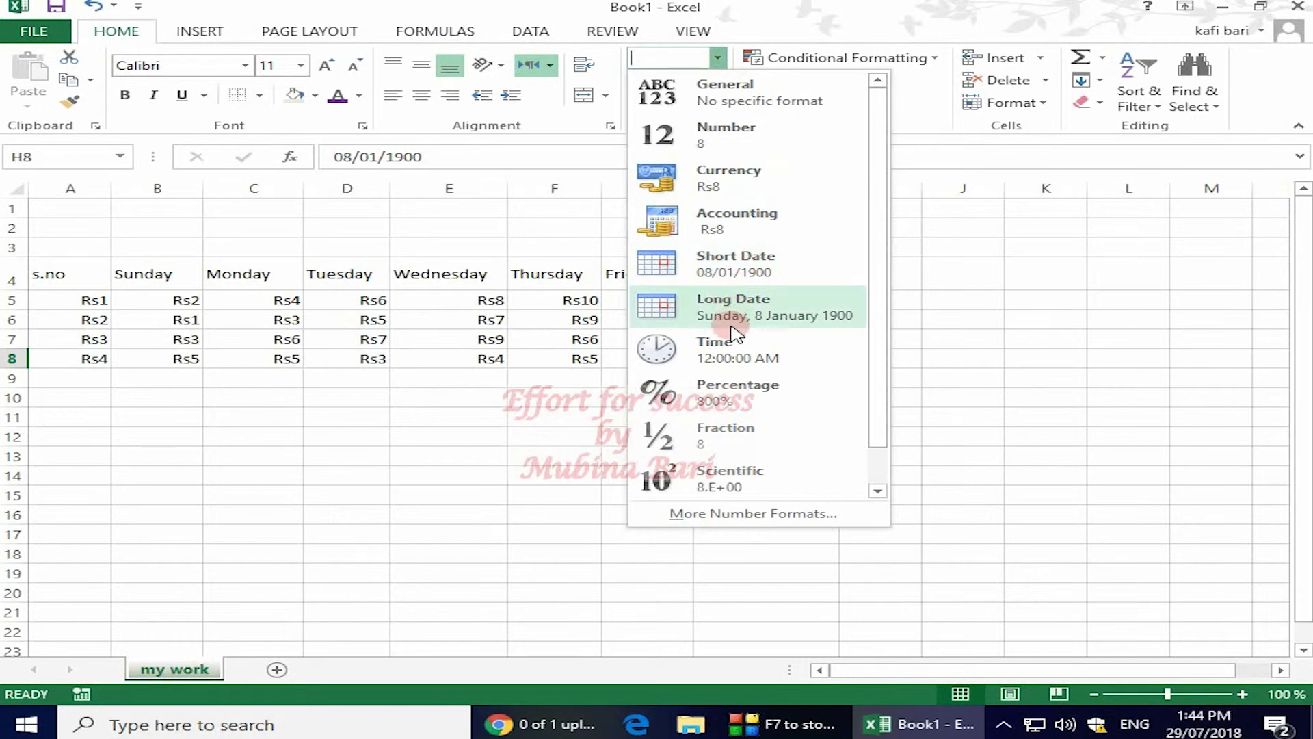
pyautogui.click(733, 321)
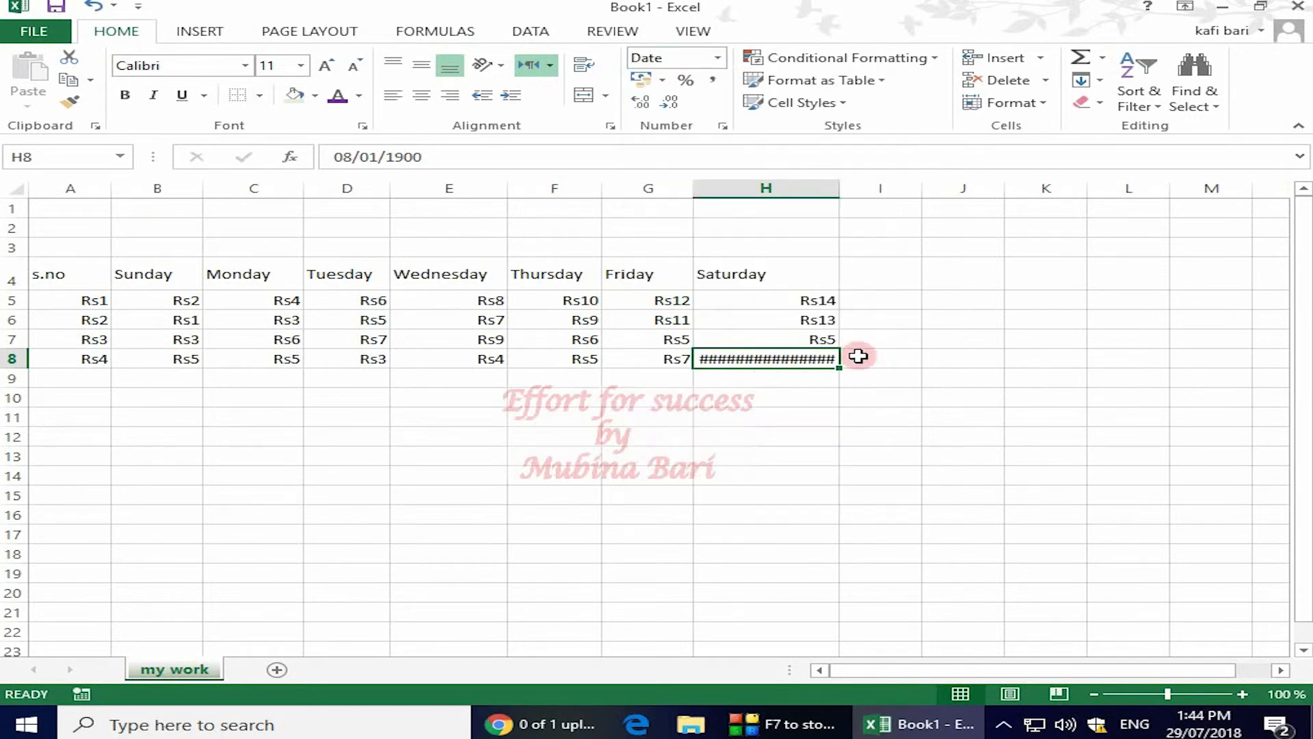
pyautogui.moveTo(837, 188); pyautogui.dragTo(891, 195)
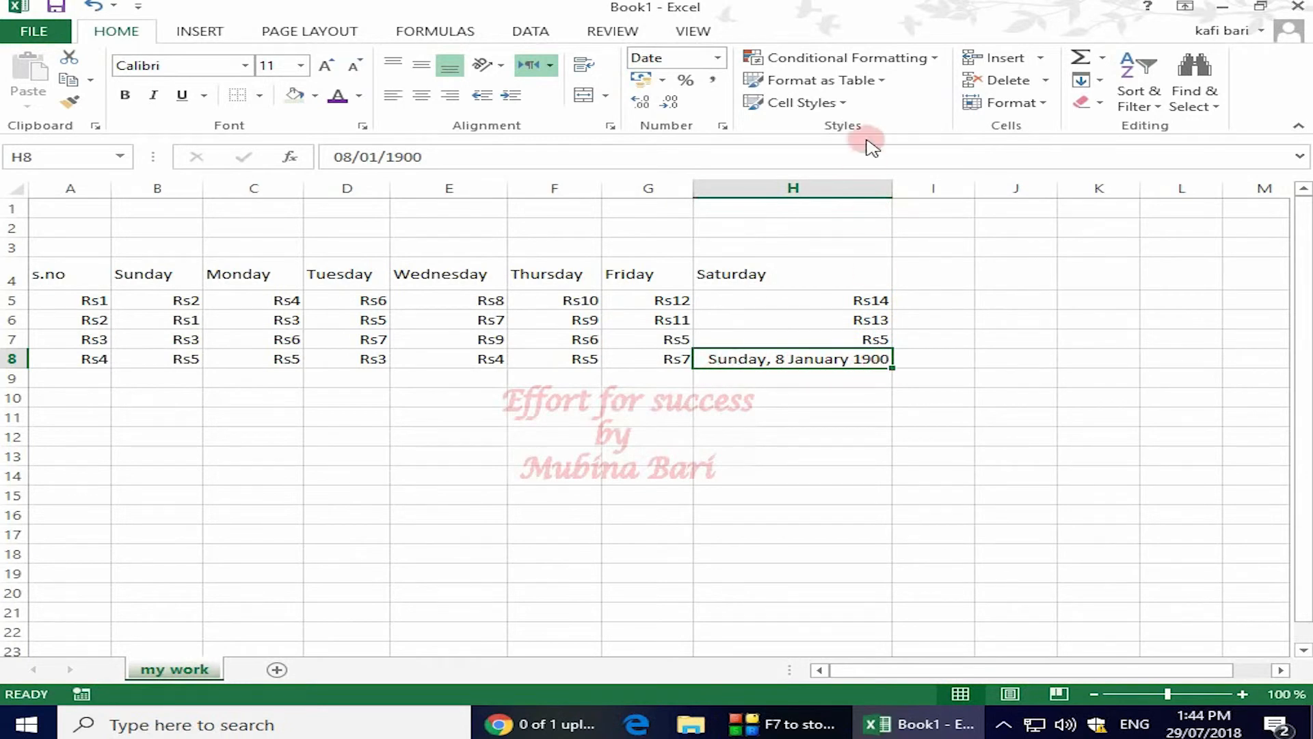
# Change the number format of cell H8 to Time.
pyautogui.click(718, 61)
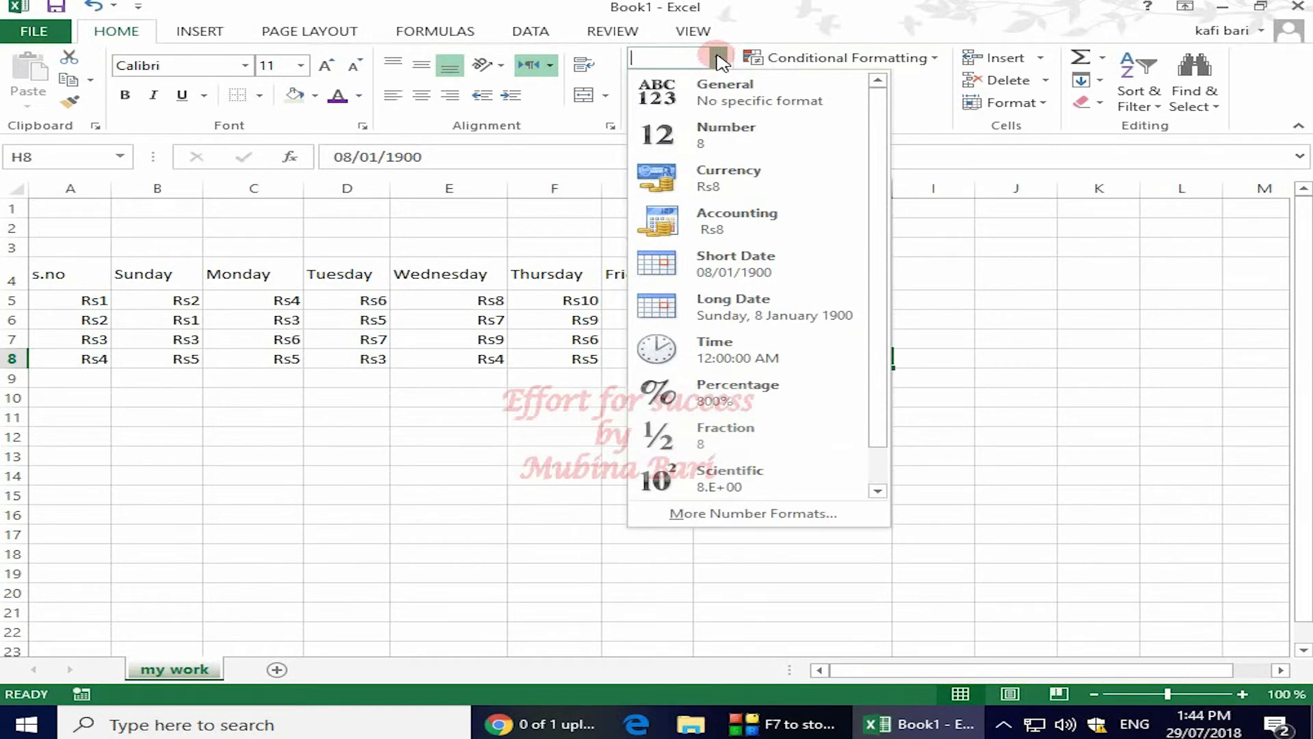
pyautogui.click(731, 367)
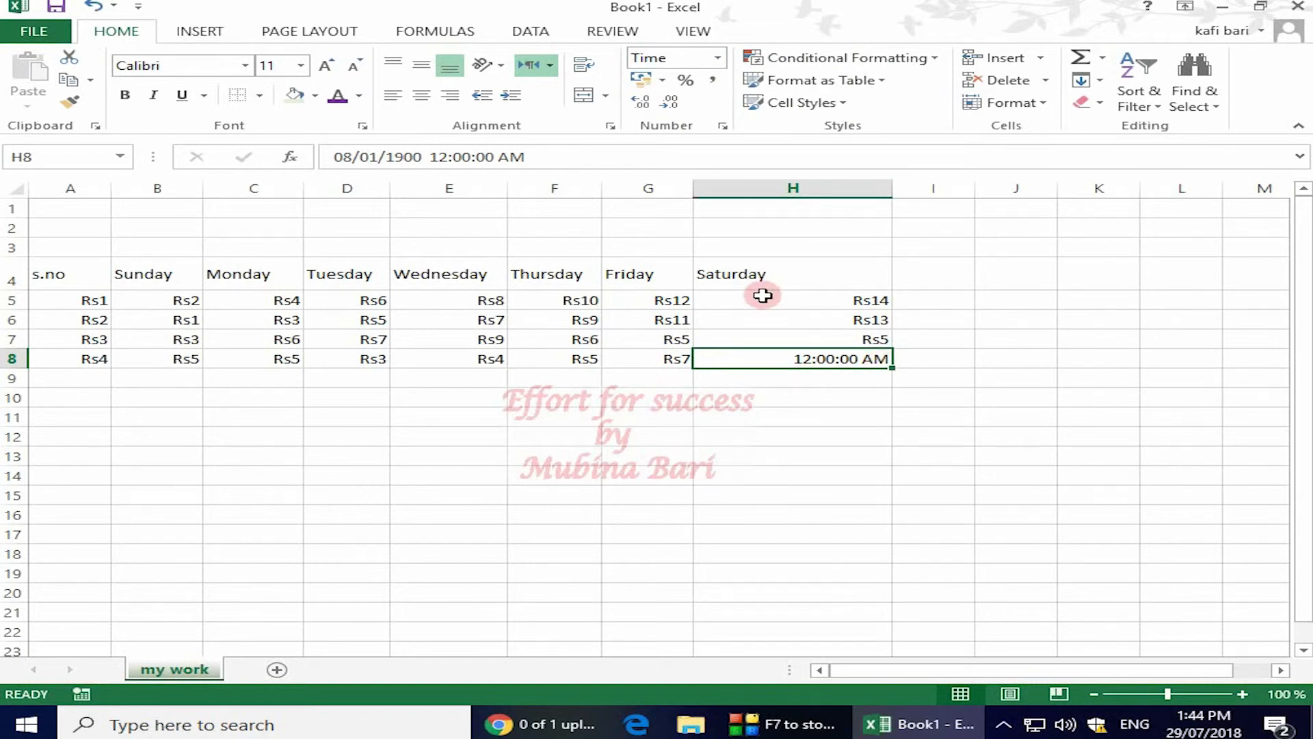
pyautogui.click(719, 60)
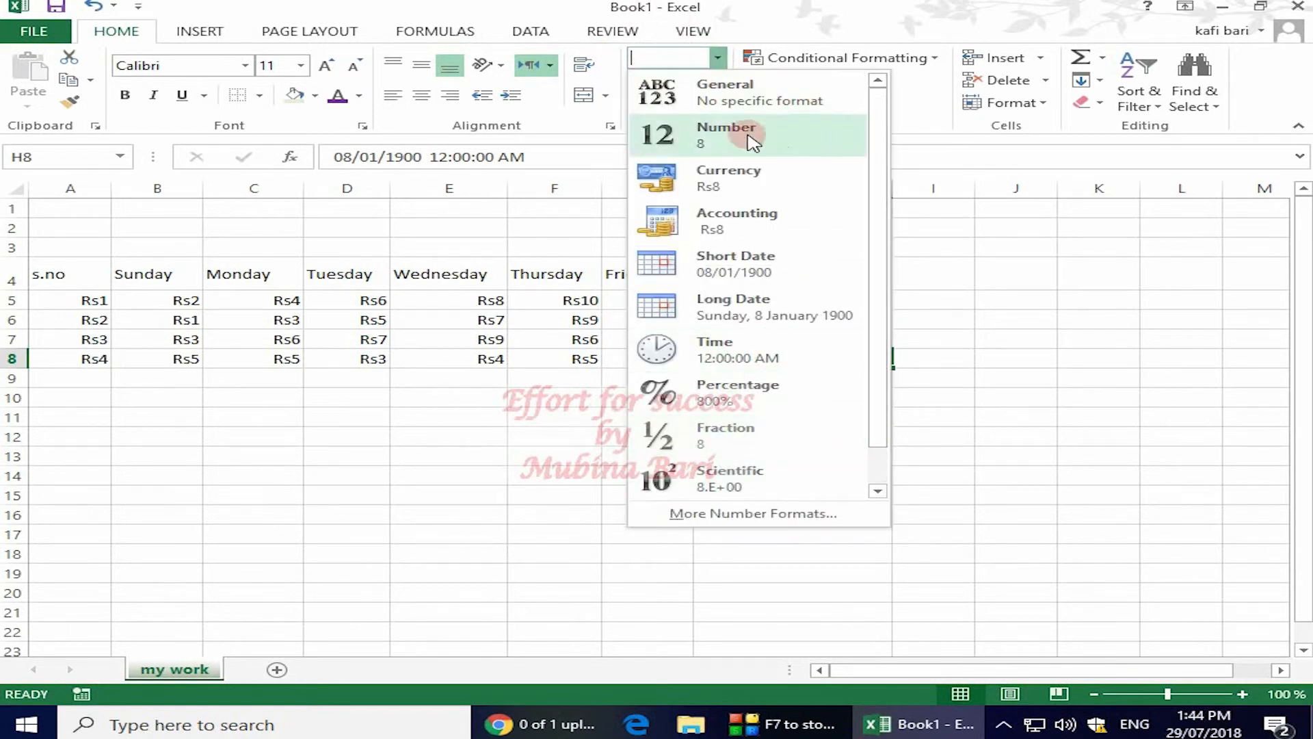
pyautogui.click(933, 297)
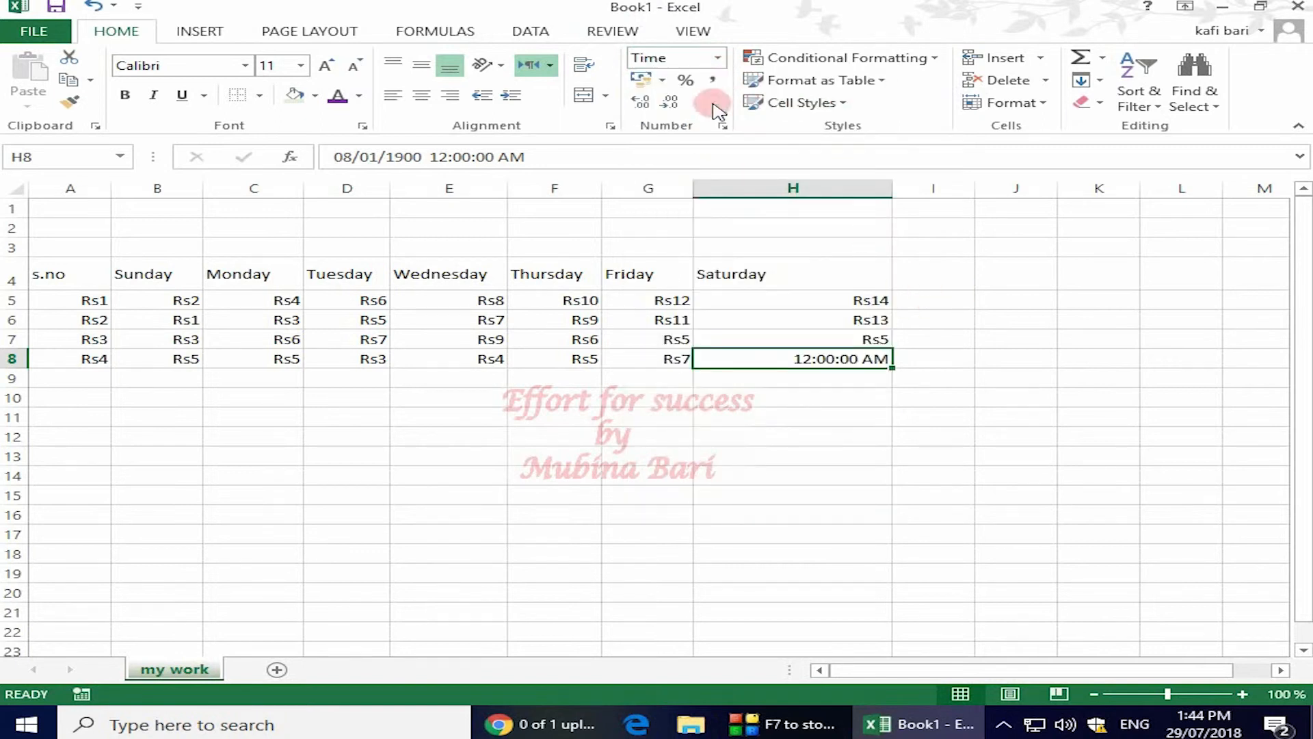
pyautogui.click(589, 451)
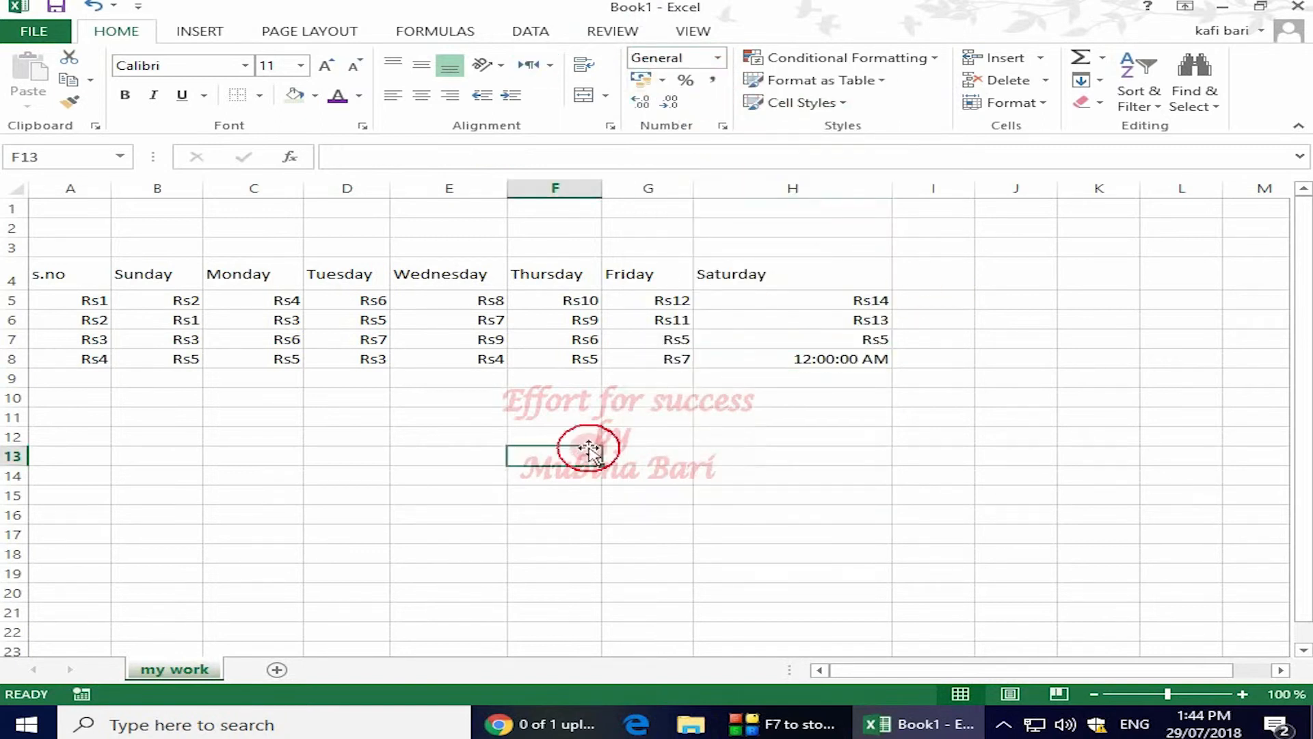
# Apply the $ English (United States) accounting format to A5:H8, and switch it to € Euro (€ 123).
pyautogui.moveTo(68, 301); pyautogui.dragTo(833, 358)
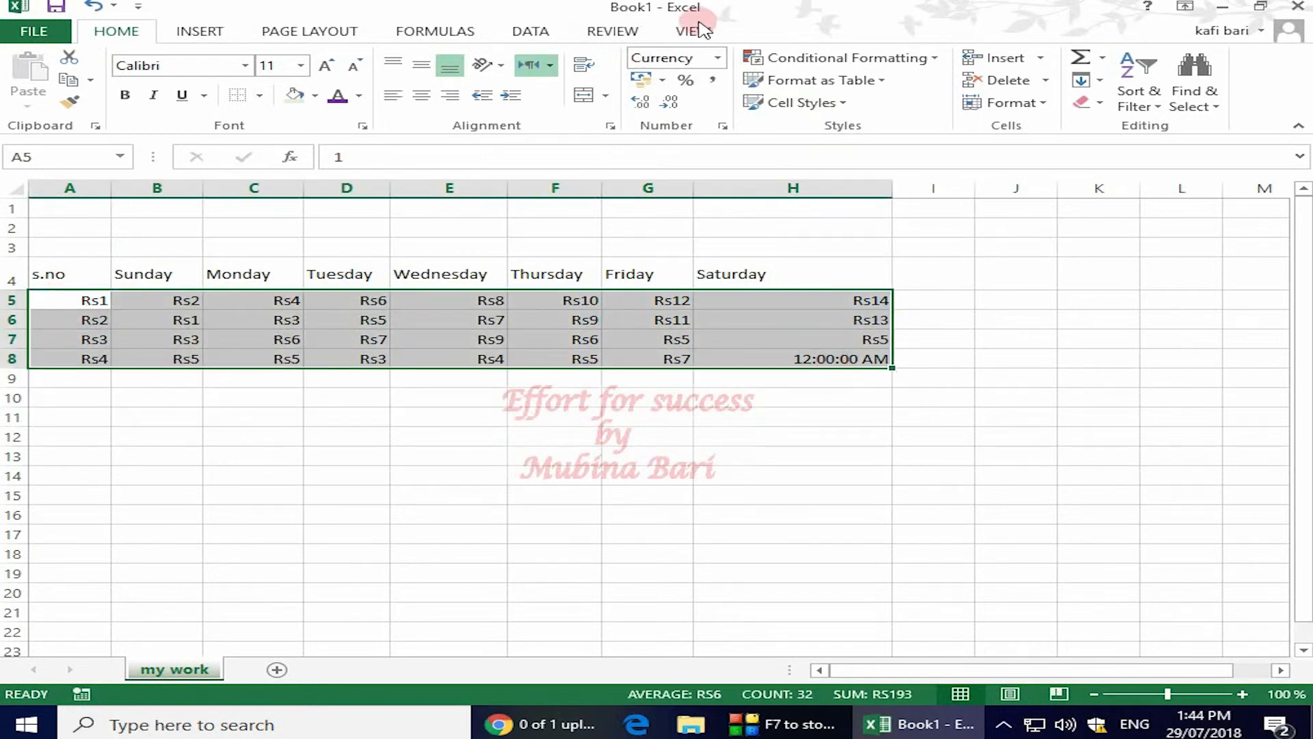
pyautogui.click(663, 81)
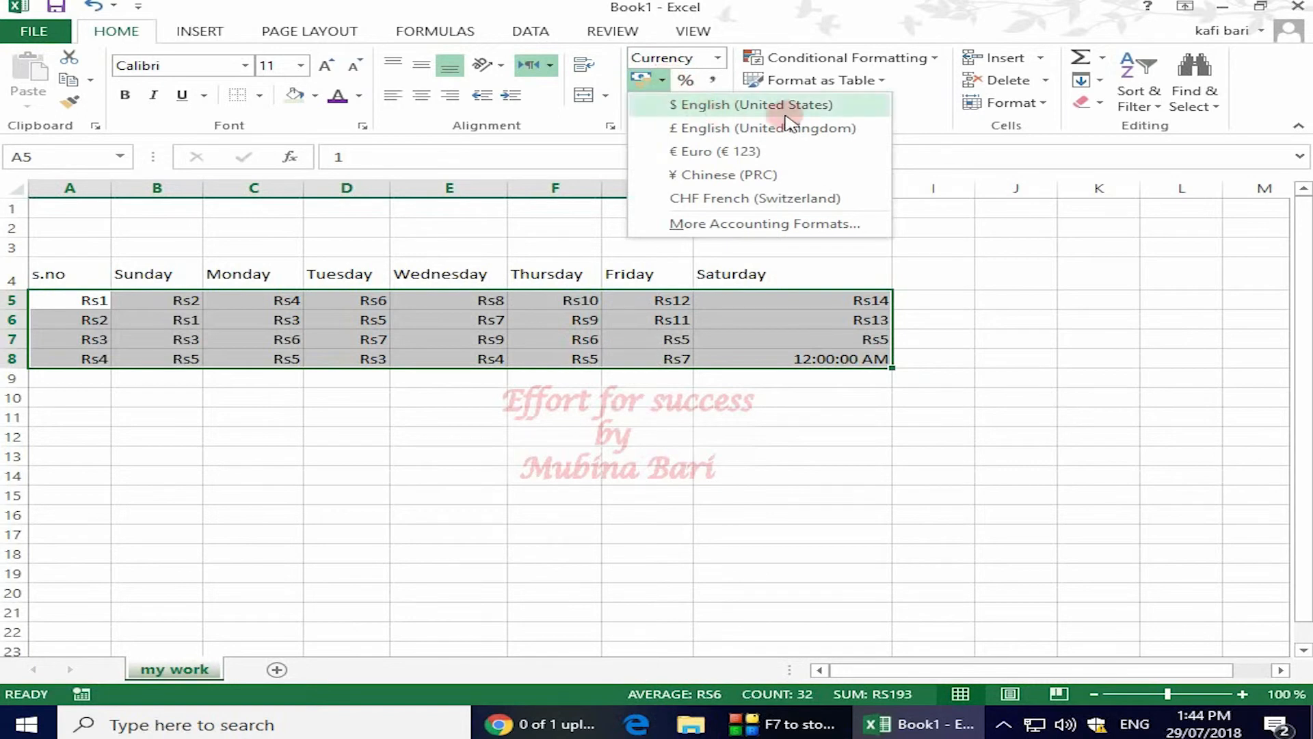
pyautogui.click(687, 104)
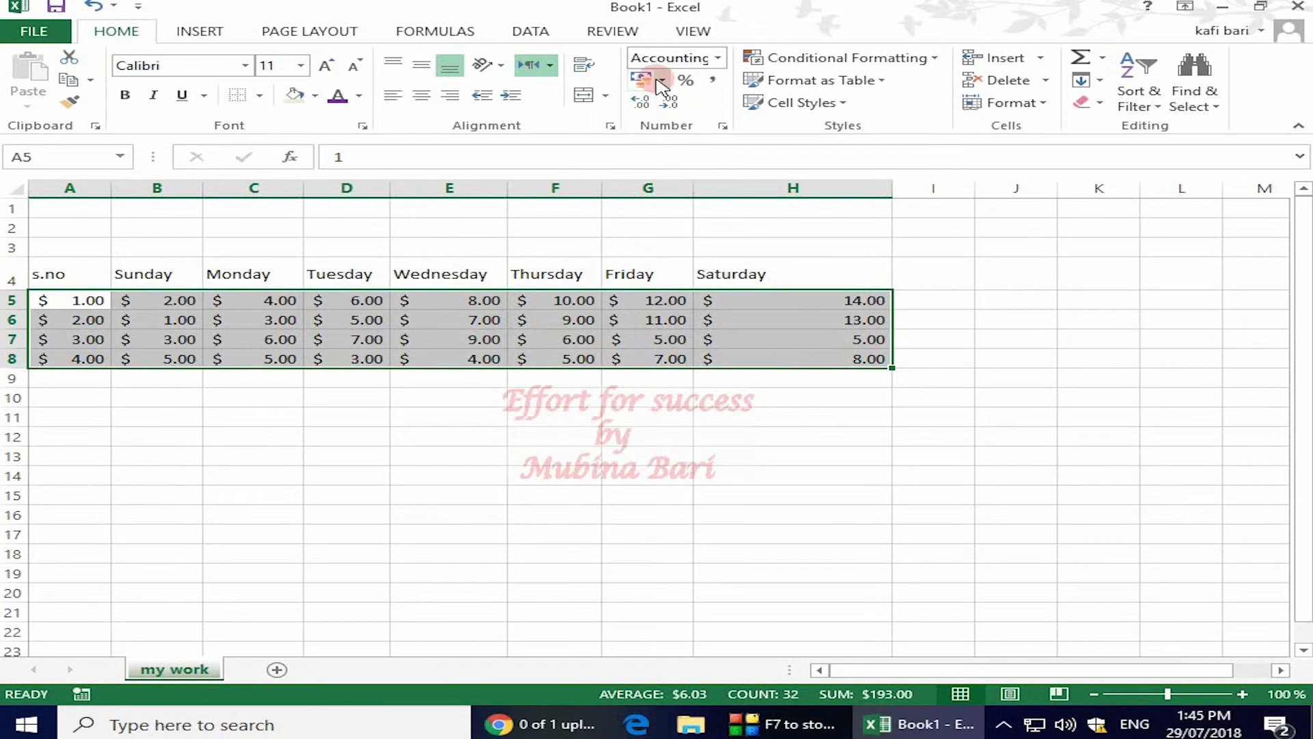
pyautogui.click(661, 84)
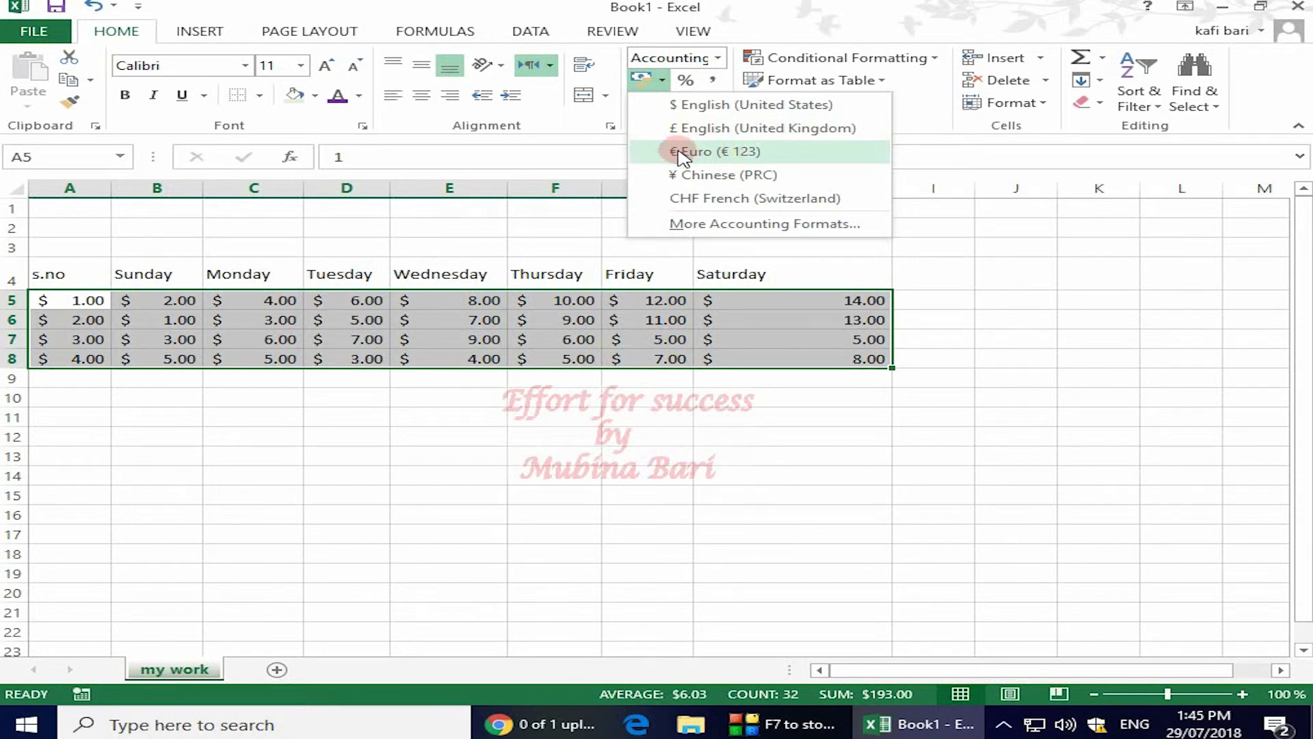
pyautogui.click(679, 154)
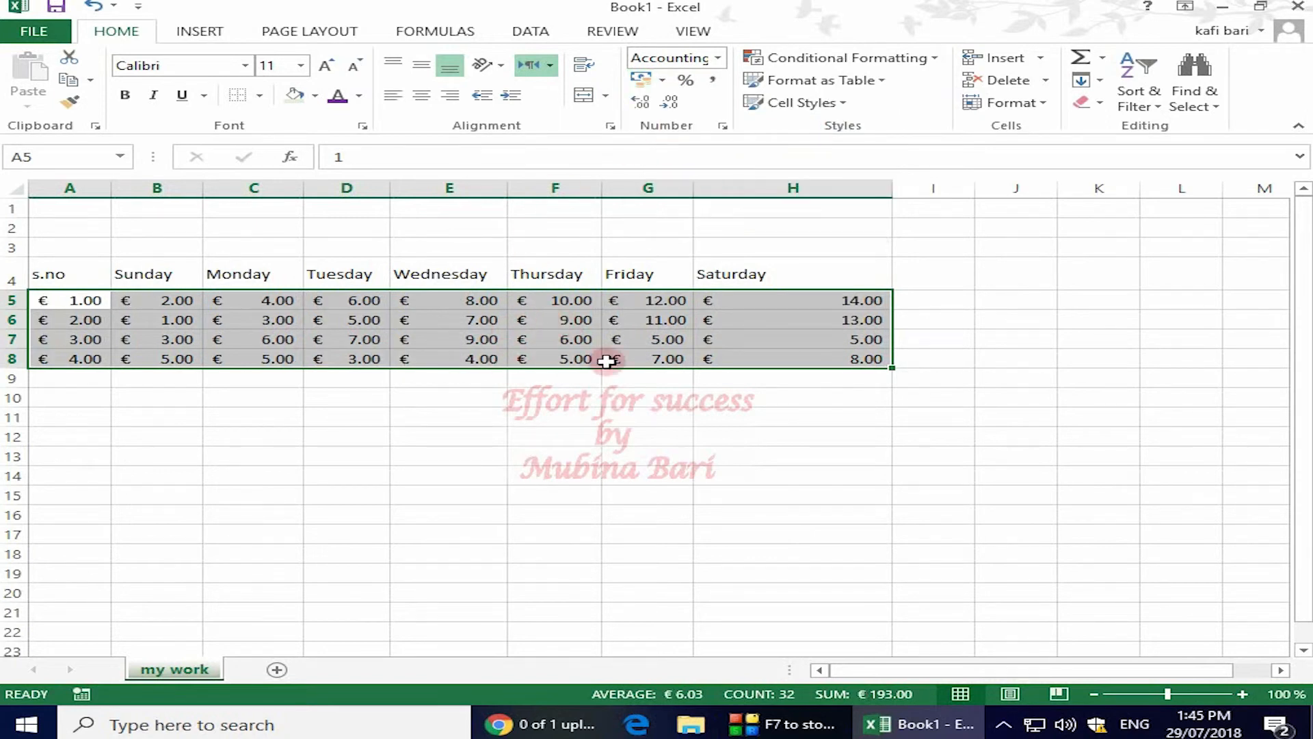
# Return A5:H8 to the US dollar accounting format and reduce it to one decimal place.
pyautogui.click(663, 80)
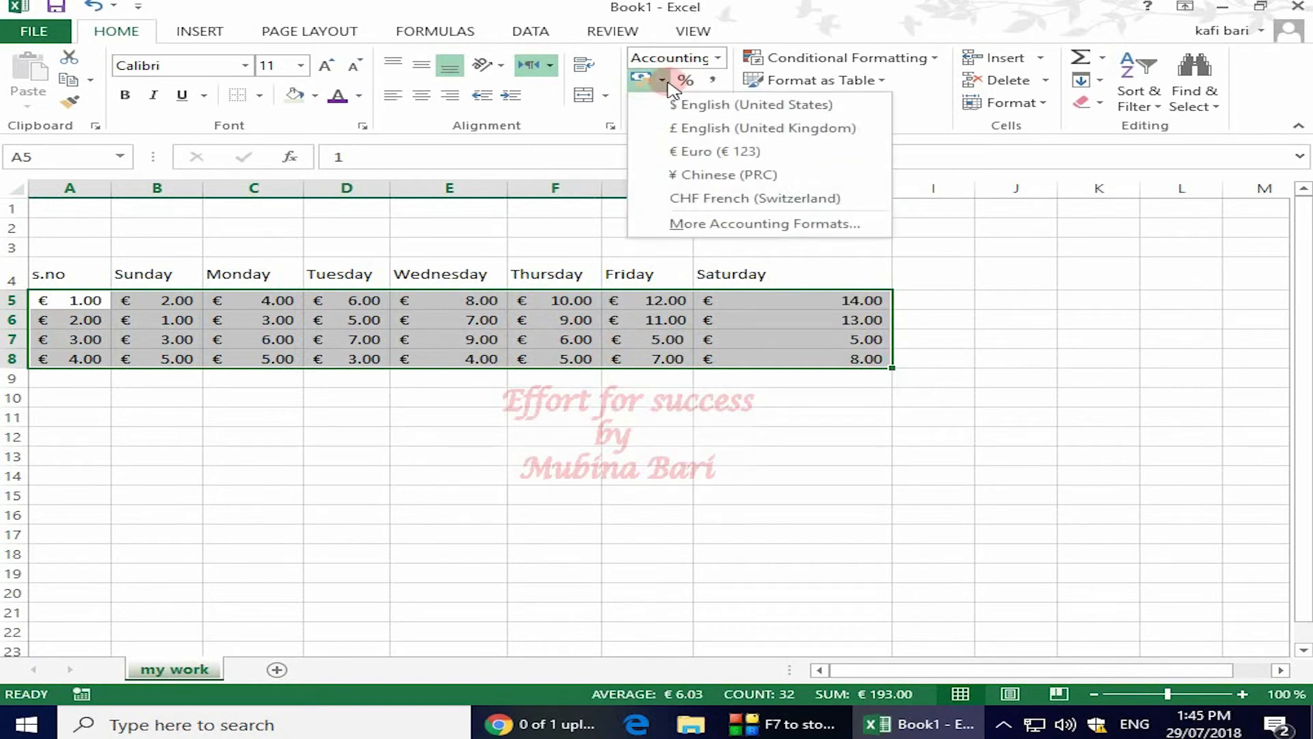
pyautogui.click(678, 104)
pyautogui.click(670, 103)
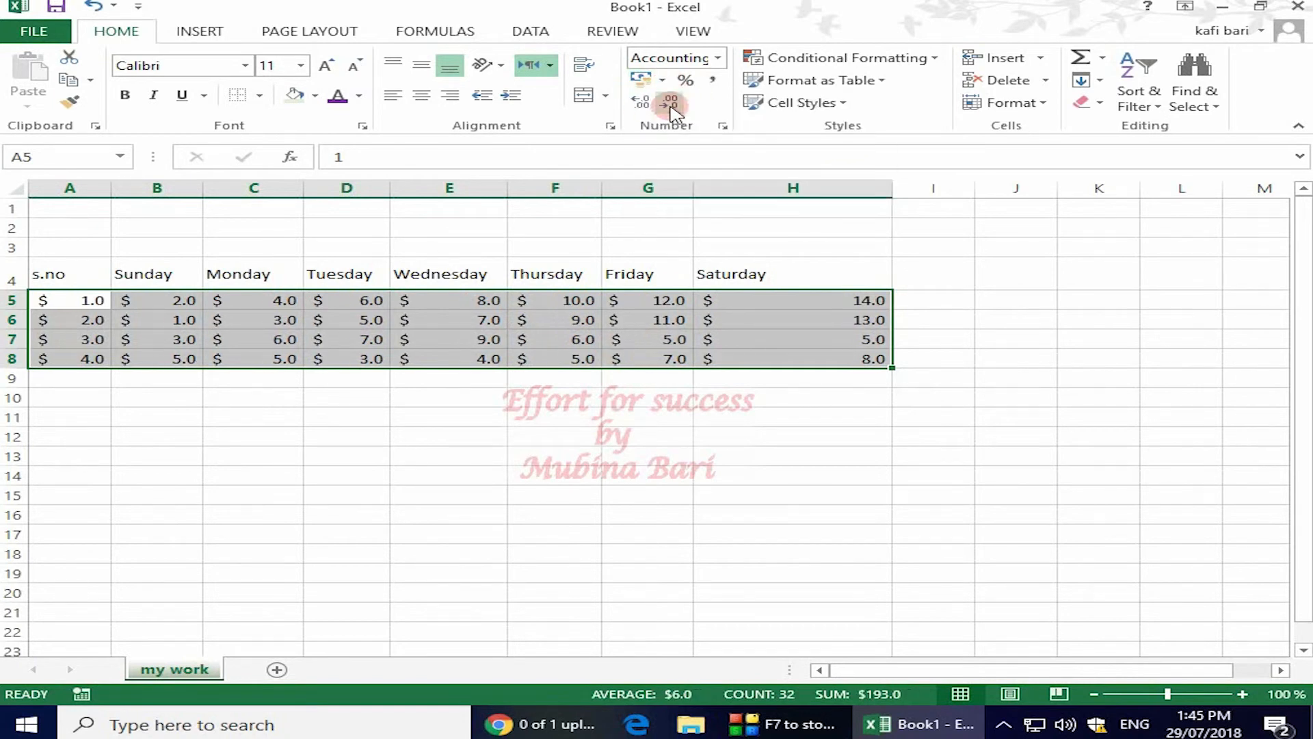
pyautogui.click(646, 417)
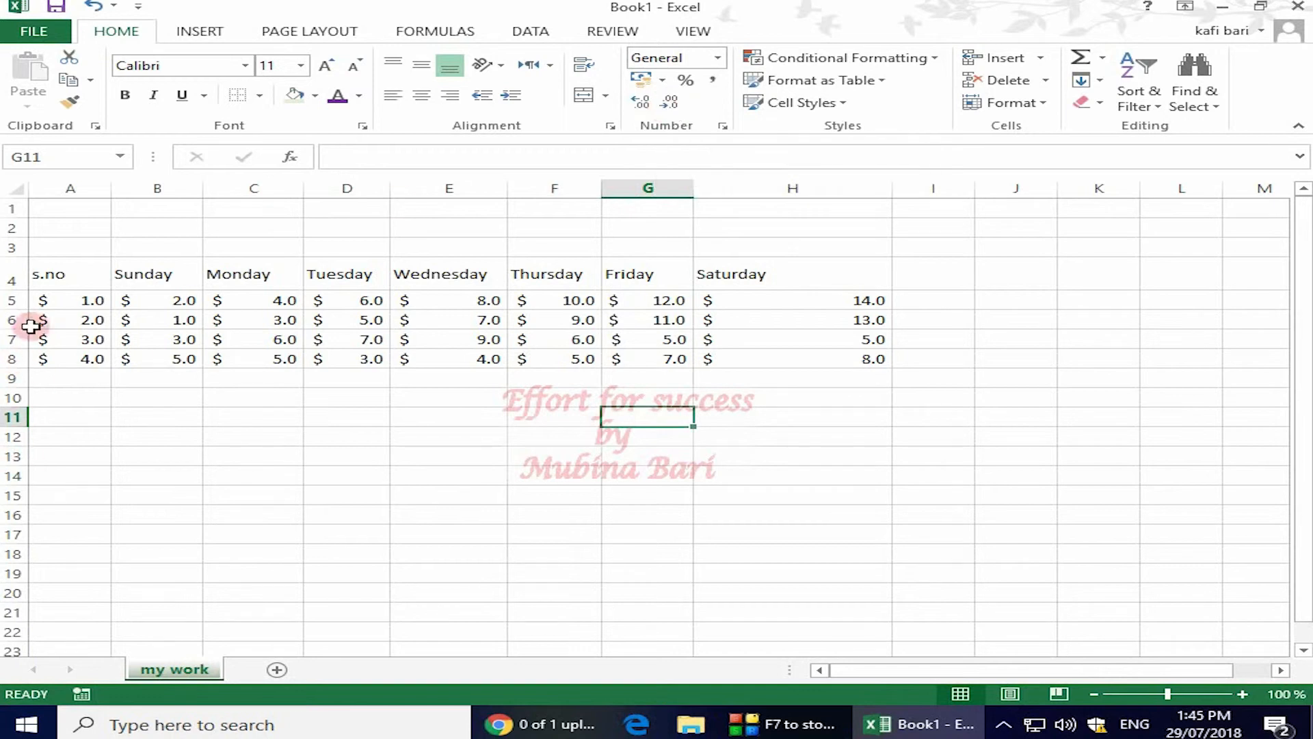
# Increase the decimals of the dollar amounts in A5:H9 to four places.
pyautogui.click(58, 306)
pyautogui.moveTo(57, 306); pyautogui.dragTo(812, 386)
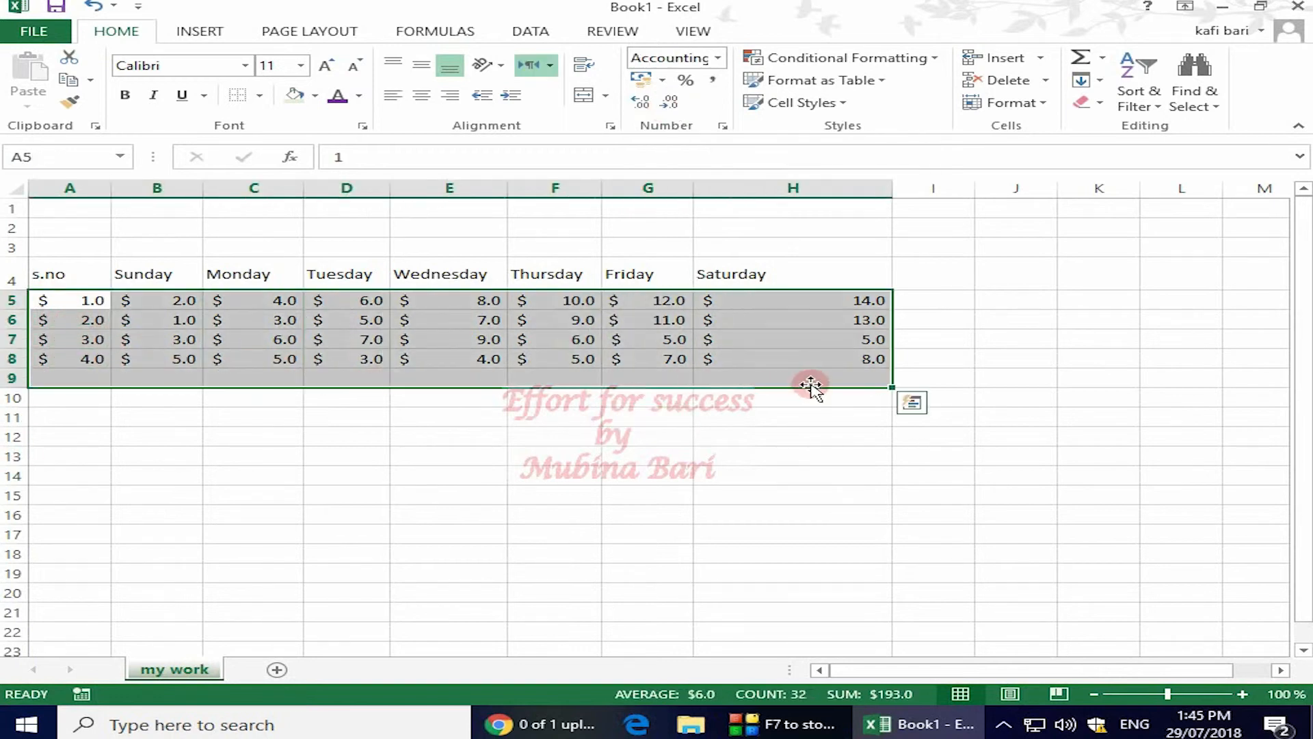
pyautogui.click(653, 105)
pyautogui.click(653, 105)
pyautogui.click(647, 103)
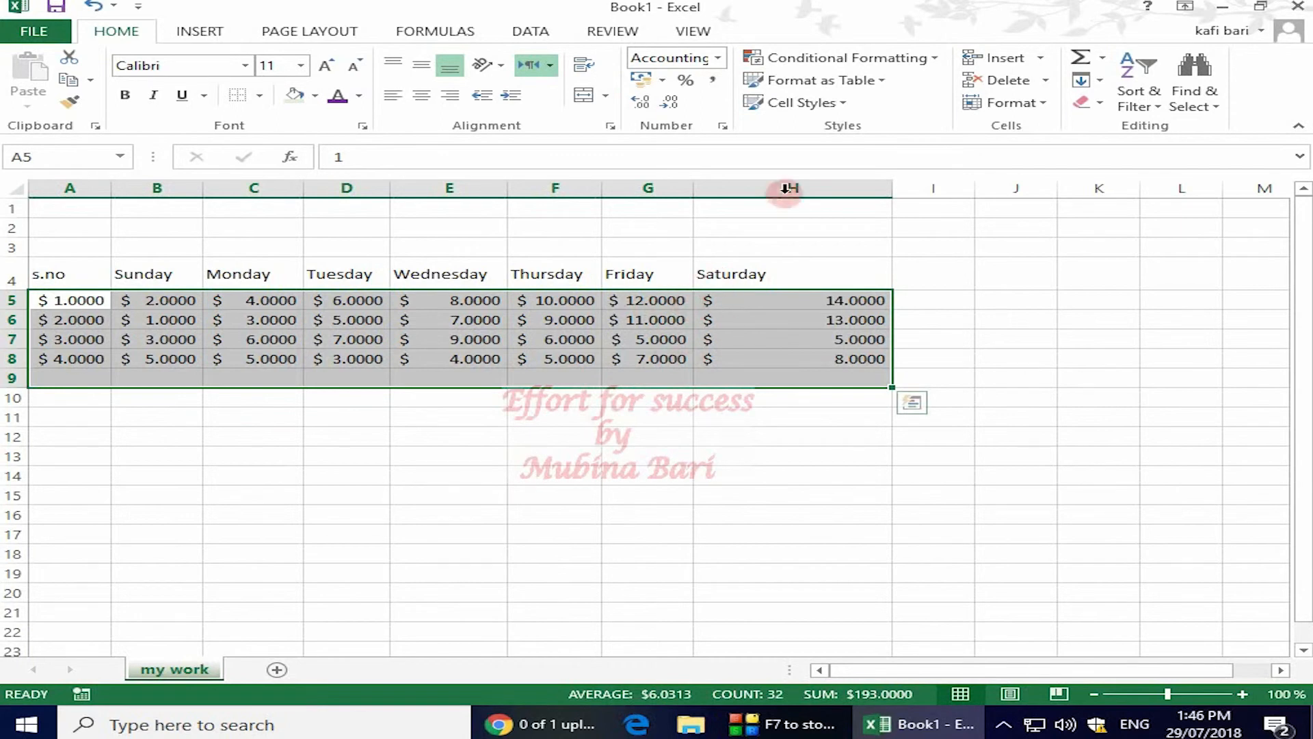
# Decrease the decimals of the dollar amounts in A5:H9 until they are whole numbers.
pyautogui.click(670, 103)
pyautogui.click(671, 104)
pyautogui.click(671, 103)
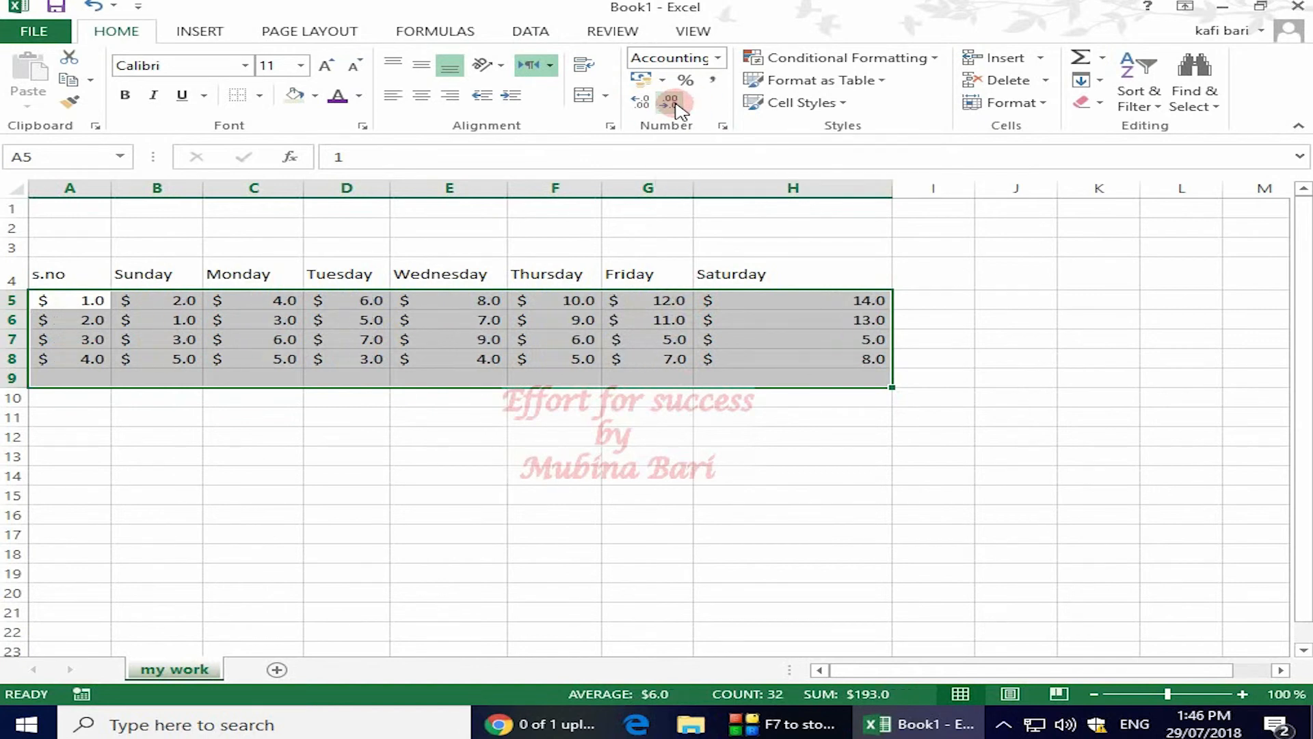
pyautogui.click(676, 104)
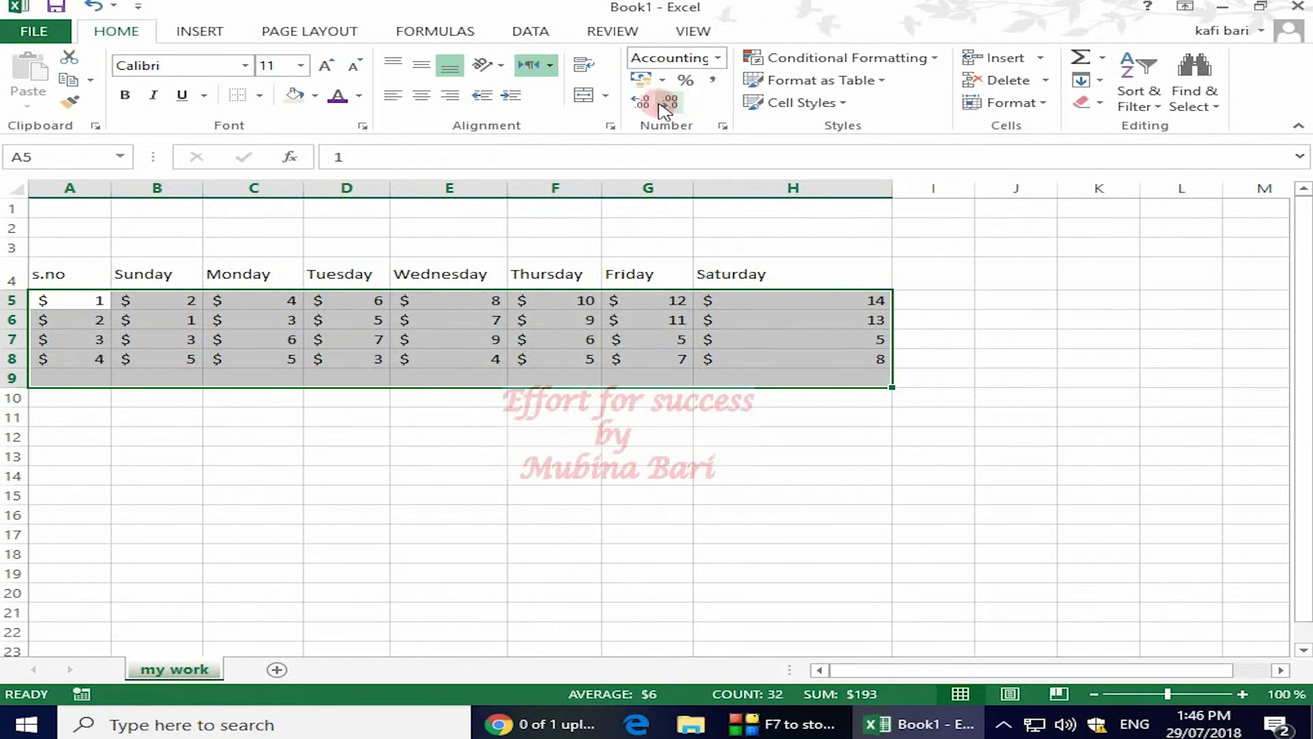
# Apply the Percent Style to A5:H9, and replace it with the Comma Style.
pyautogui.click(685, 79)
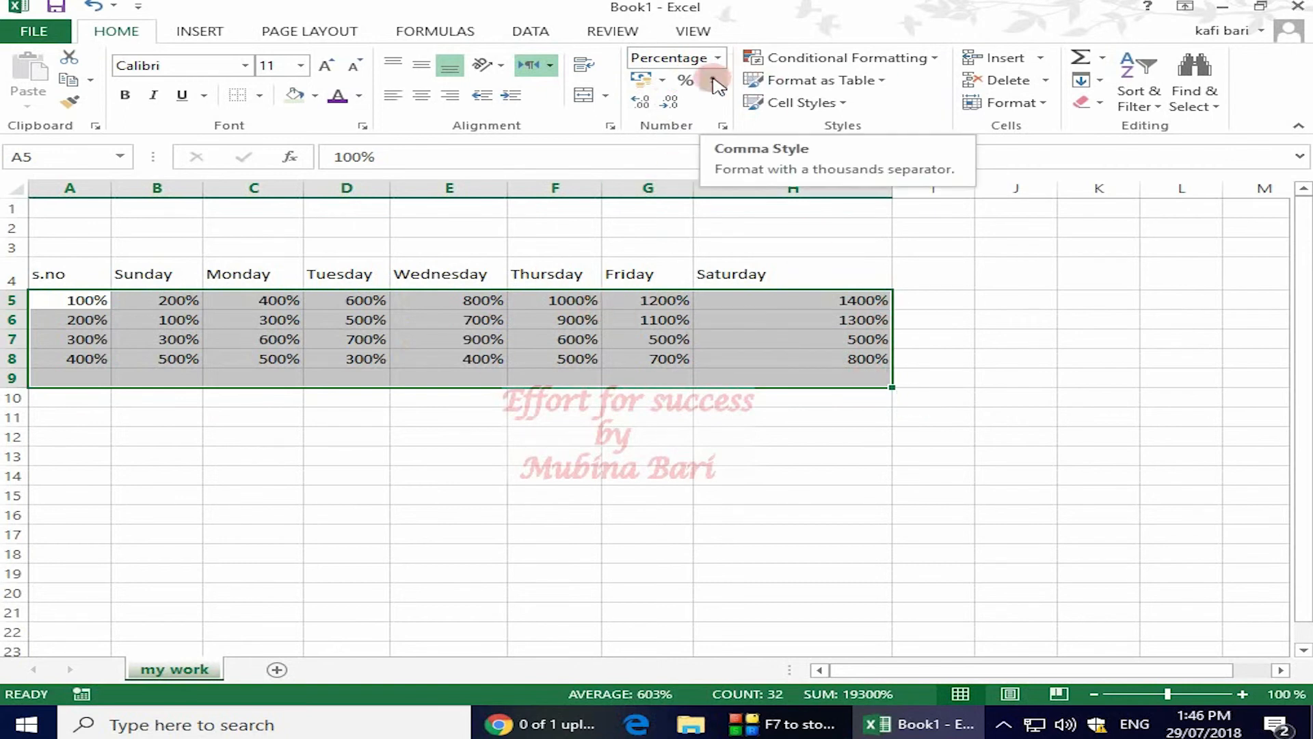
pyautogui.click(715, 82)
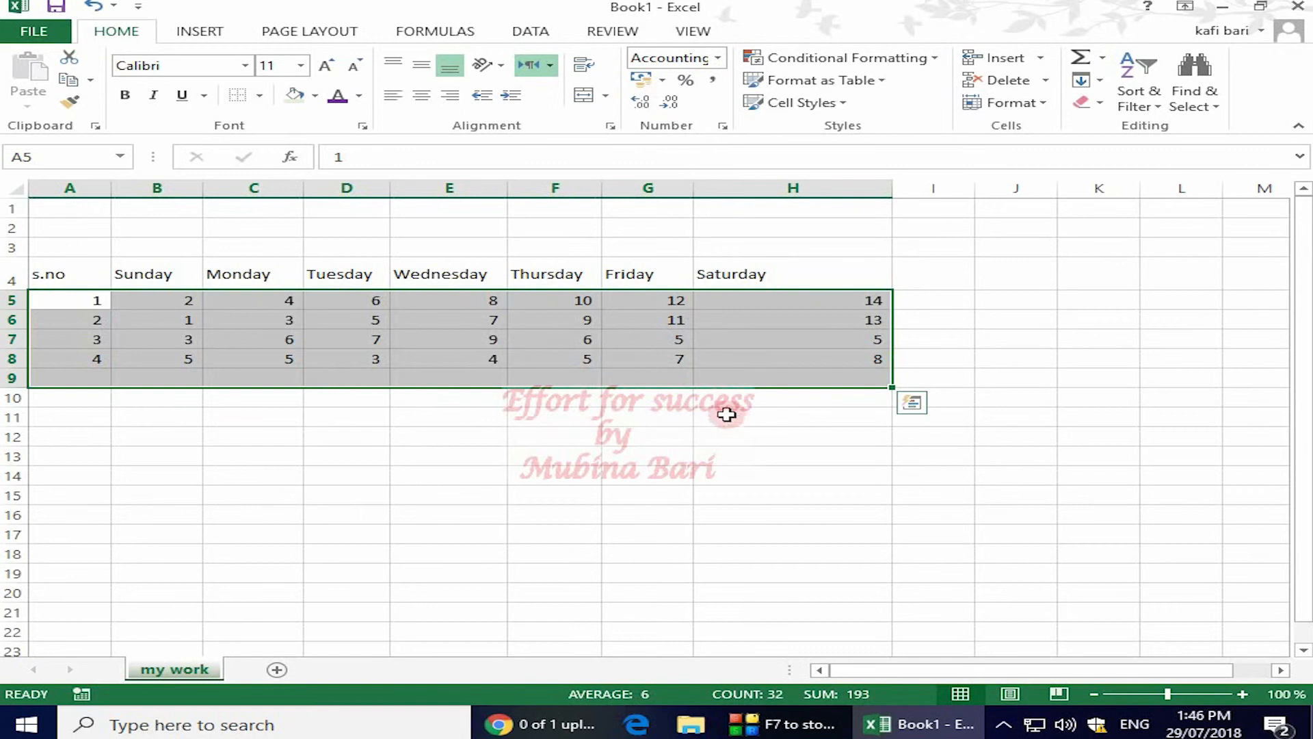
pyautogui.click(695, 452)
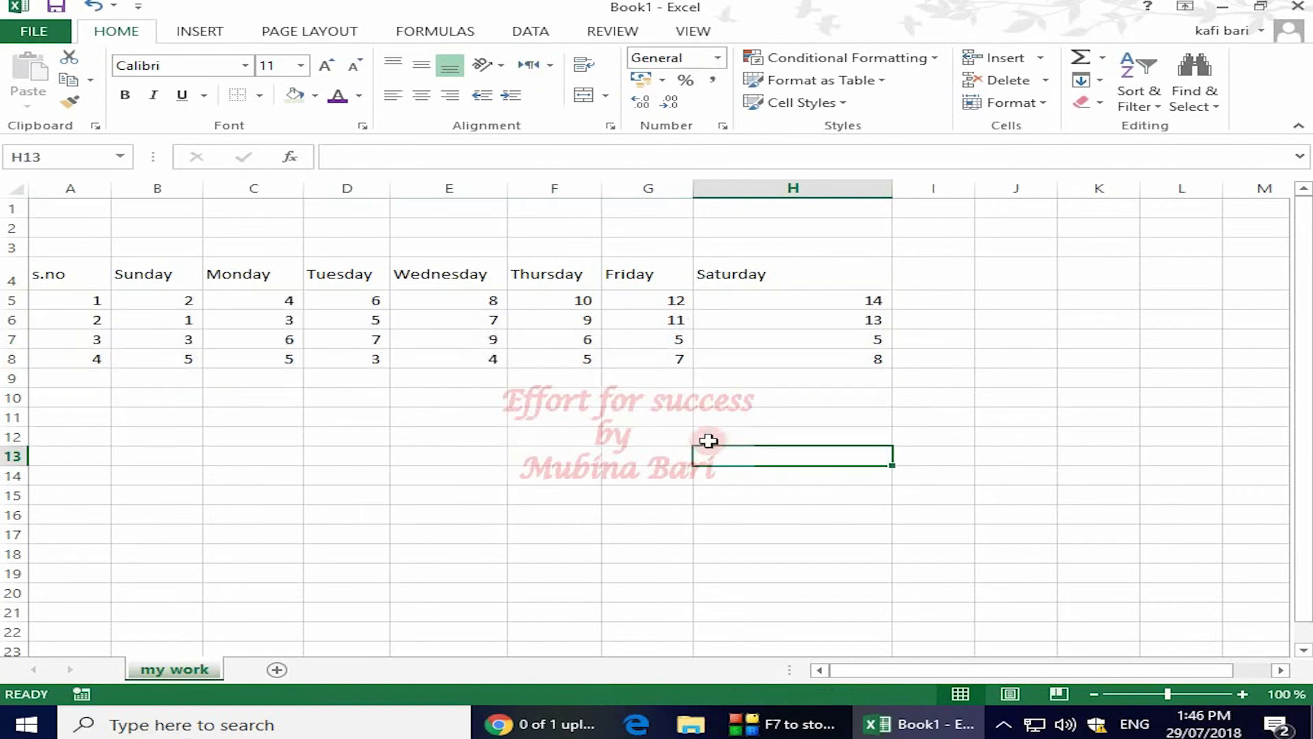
# Try the Comma Style with large numbers, 35,635,973,645 in H8 and -9,999,999,995,786 in H7, and undo the entries.
pyautogui.click(770, 364)
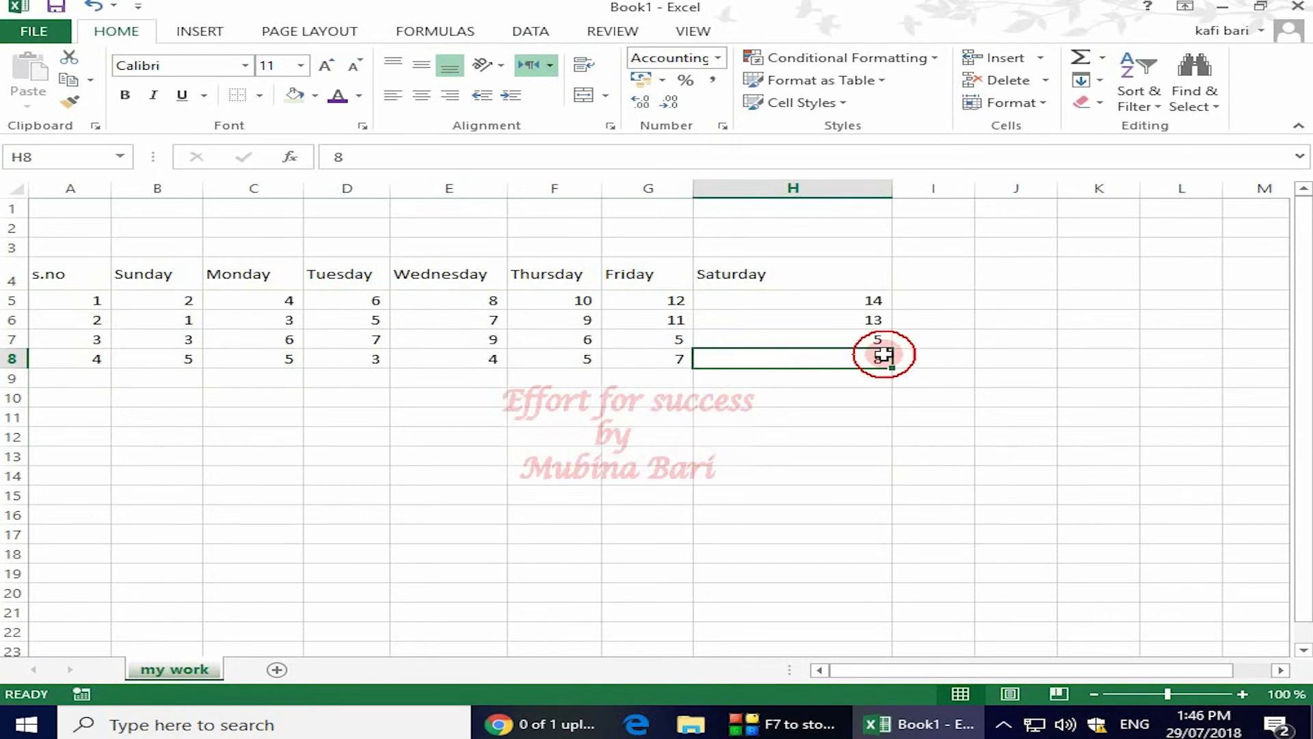
pyautogui.moveTo(884, 355); pyautogui.dragTo(869, 303)
pyautogui.click(853, 319)
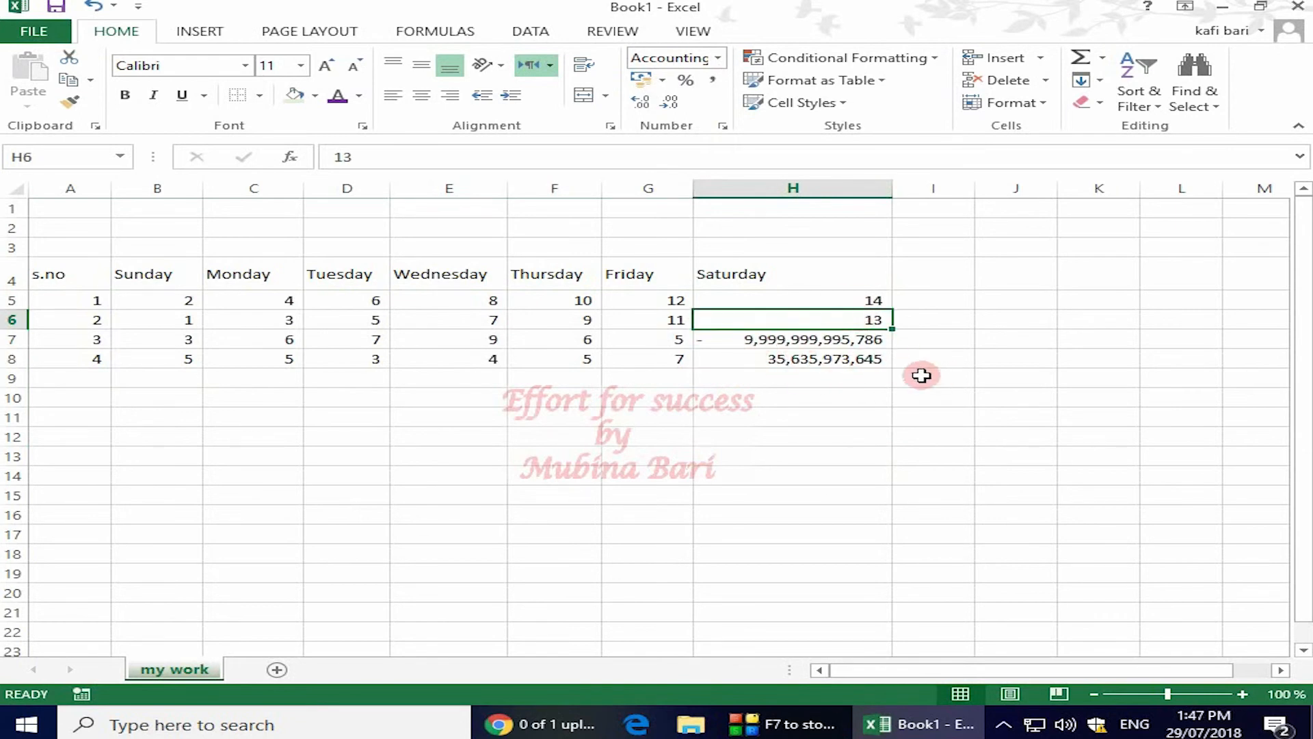
pyautogui.hotkey('ctrl', 'z')
# Apply the $ English (United States) accounting format to the table values in A5:H8.
pyautogui.moveTo(89, 301); pyautogui.dragTo(879, 359)
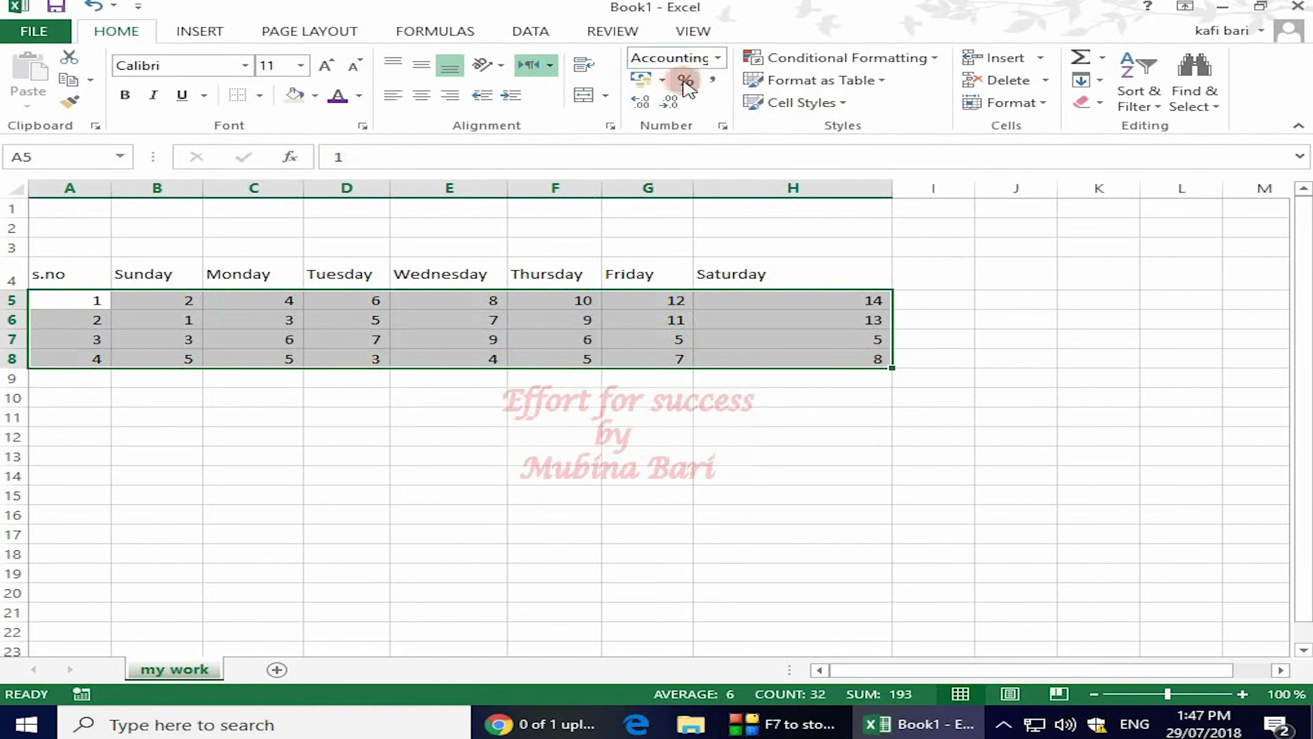
pyautogui.click(663, 80)
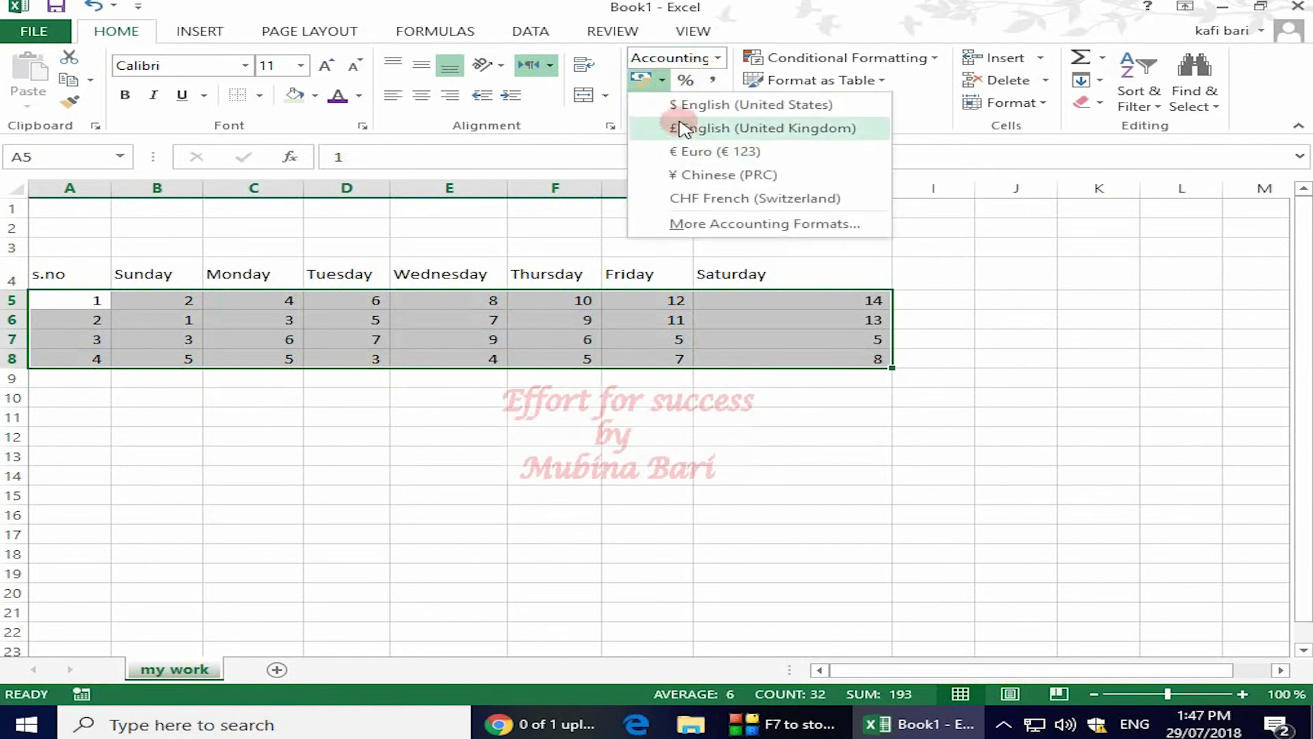
pyautogui.click(684, 108)
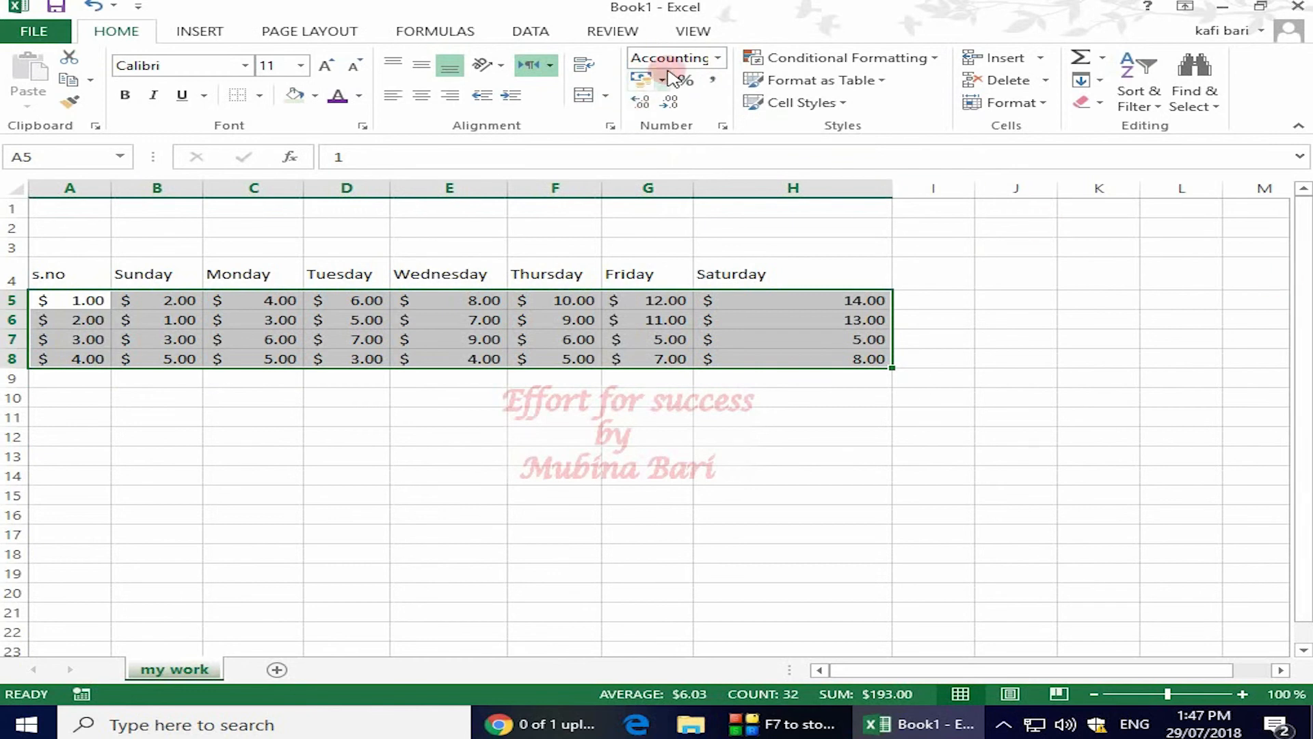
# Examine the additional accounting format options for A5:H8 and close the dialog without applying changes.
pyautogui.click(663, 80)
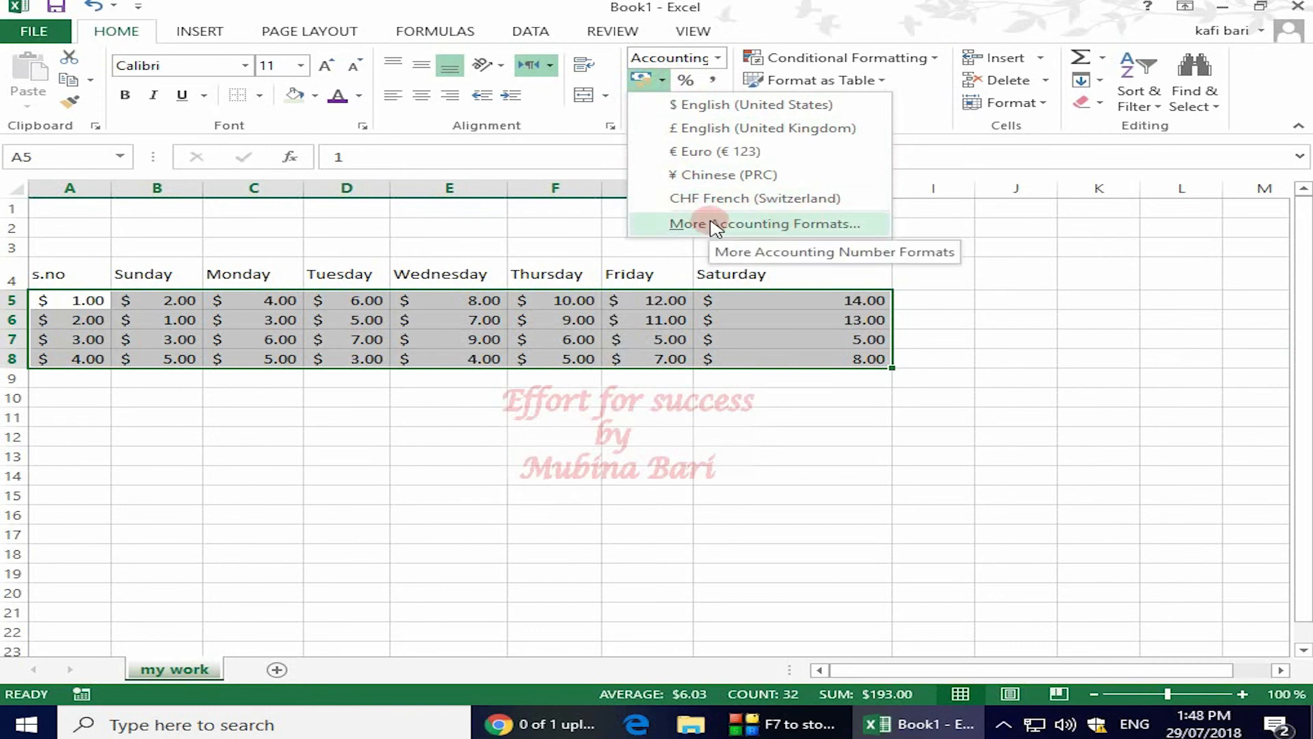
pyautogui.click(727, 225)
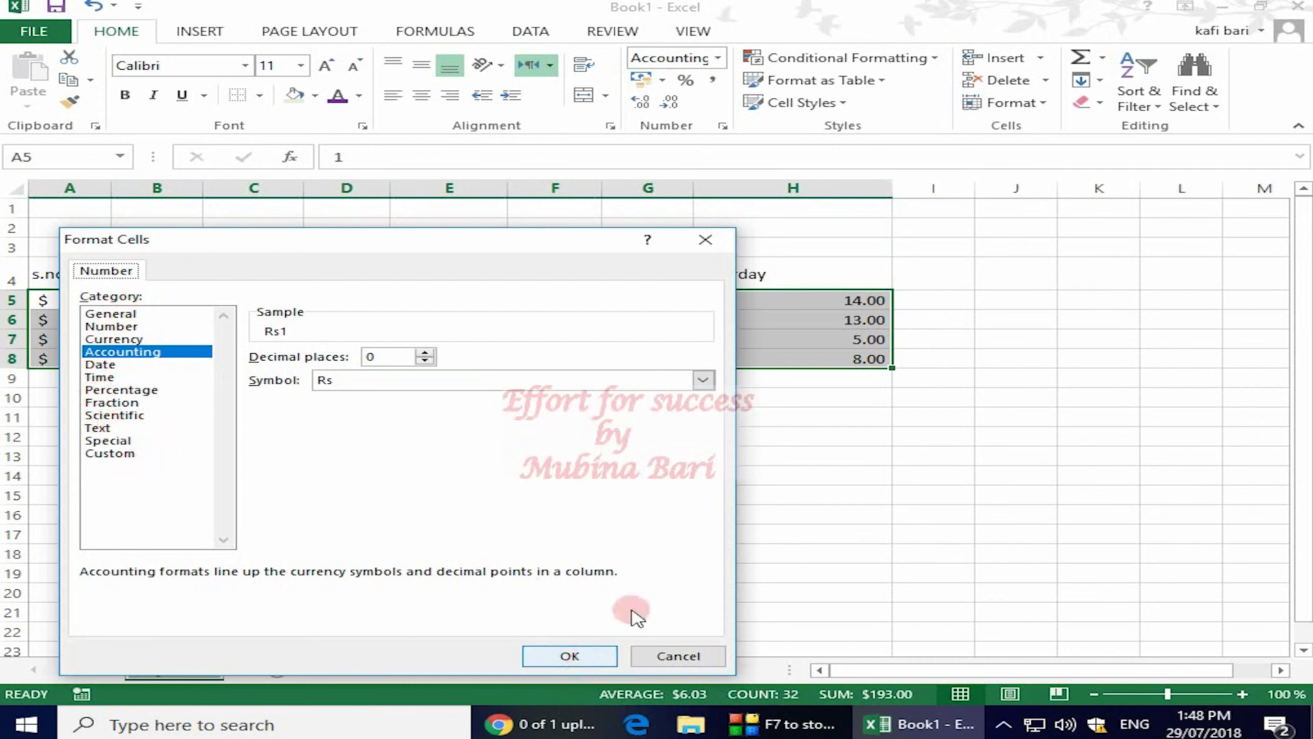
pyautogui.click(705, 241)
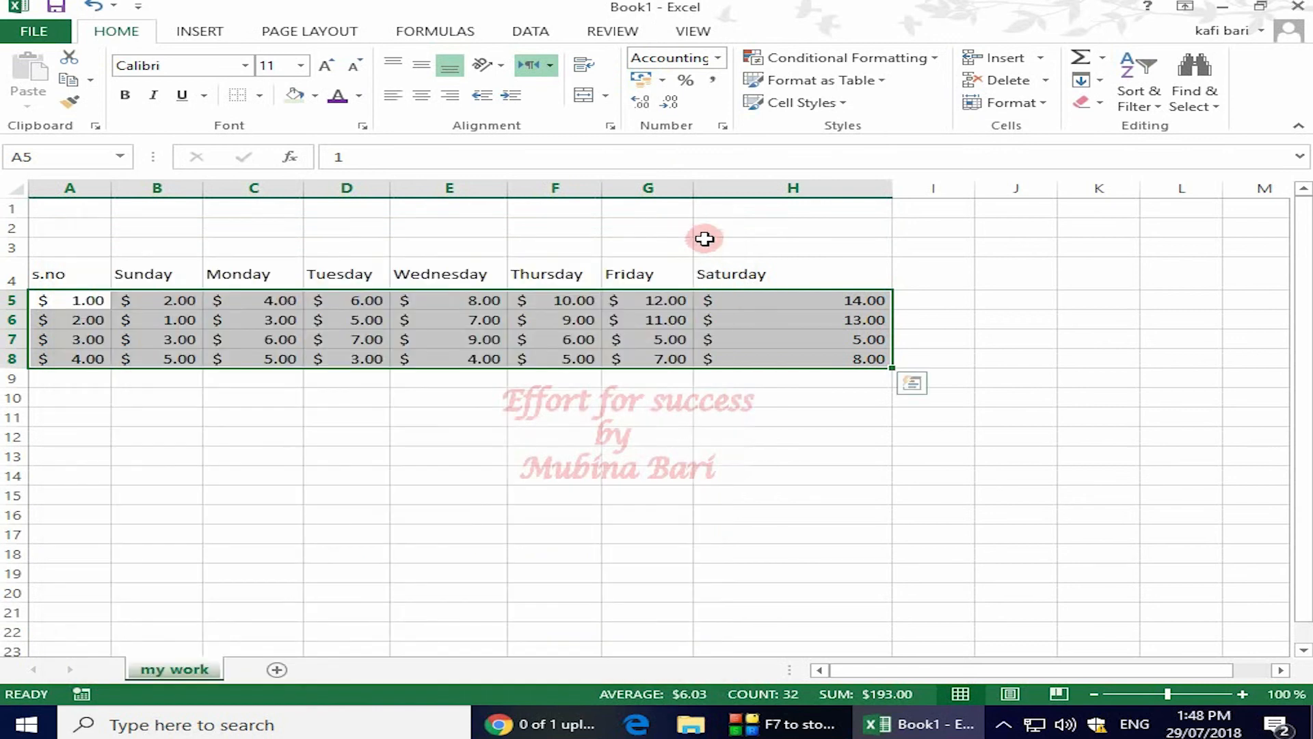